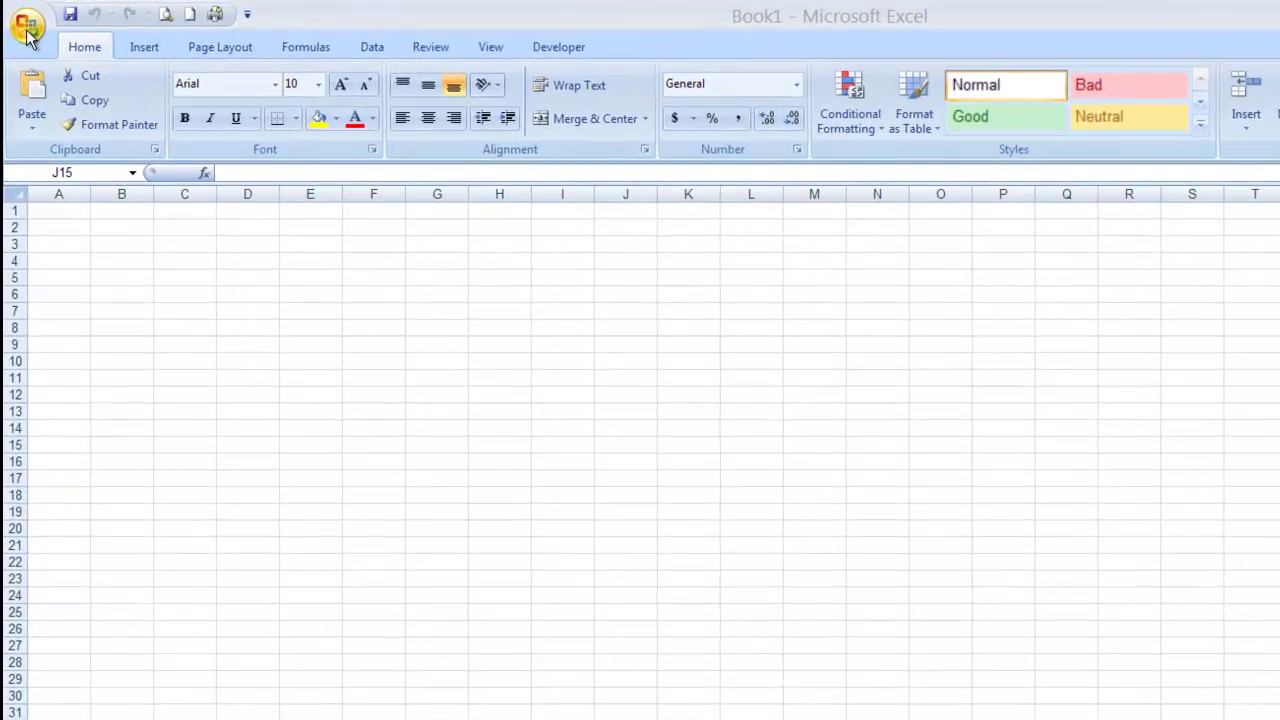
# Open the Practice employee details workbook from the Unit_01 student data folder
pyautogui.click(58, 26)
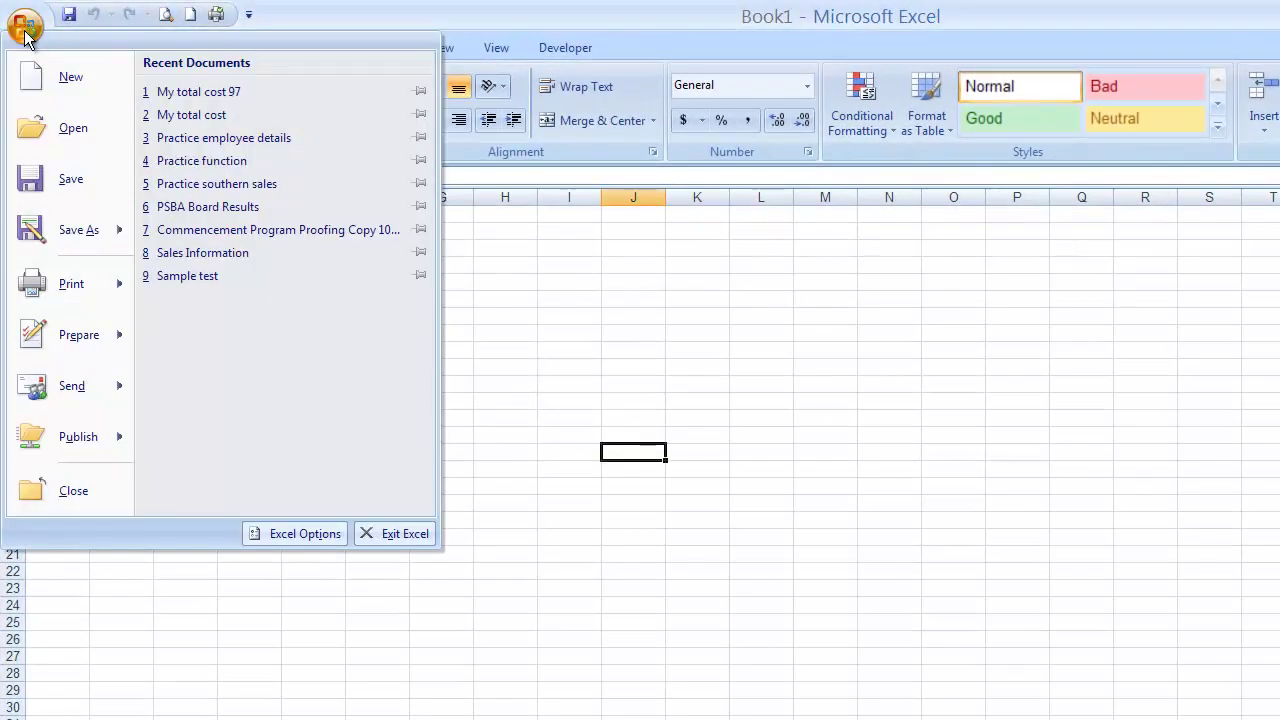
pyautogui.click(51, 131)
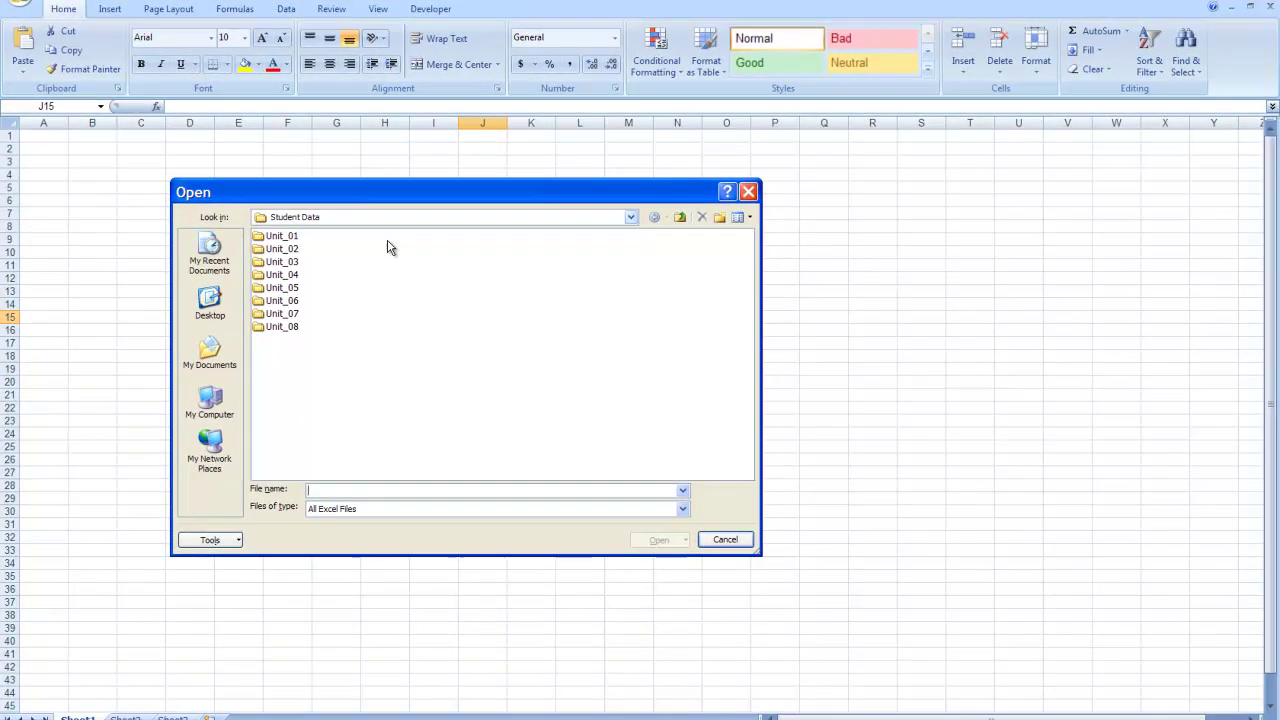
pyautogui.doubleClick(276, 237)
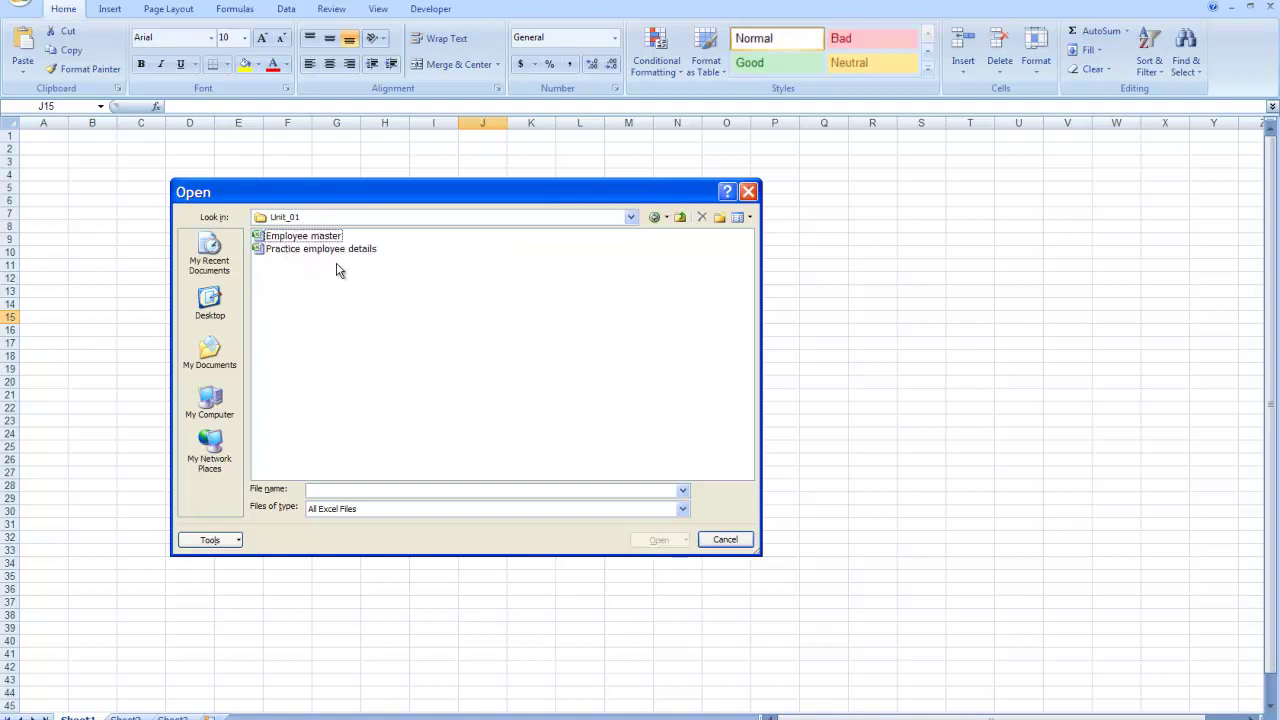
pyautogui.click(323, 250)
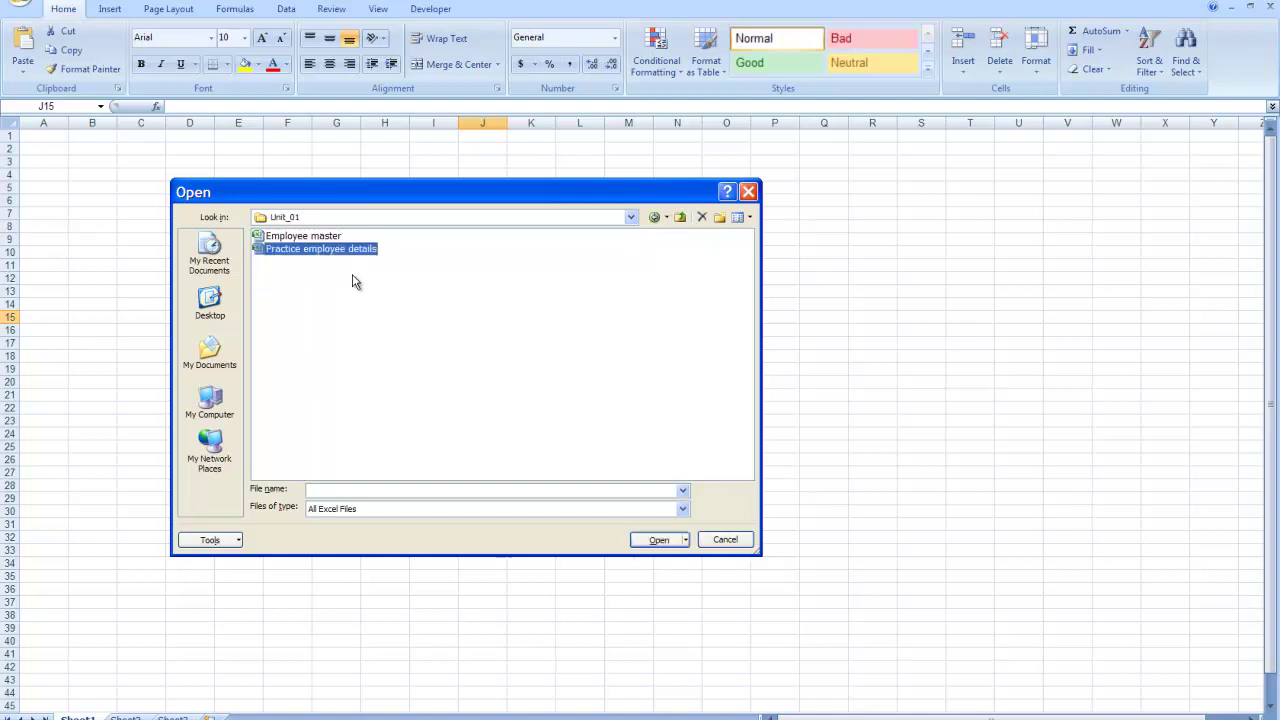
pyautogui.click(675, 539)
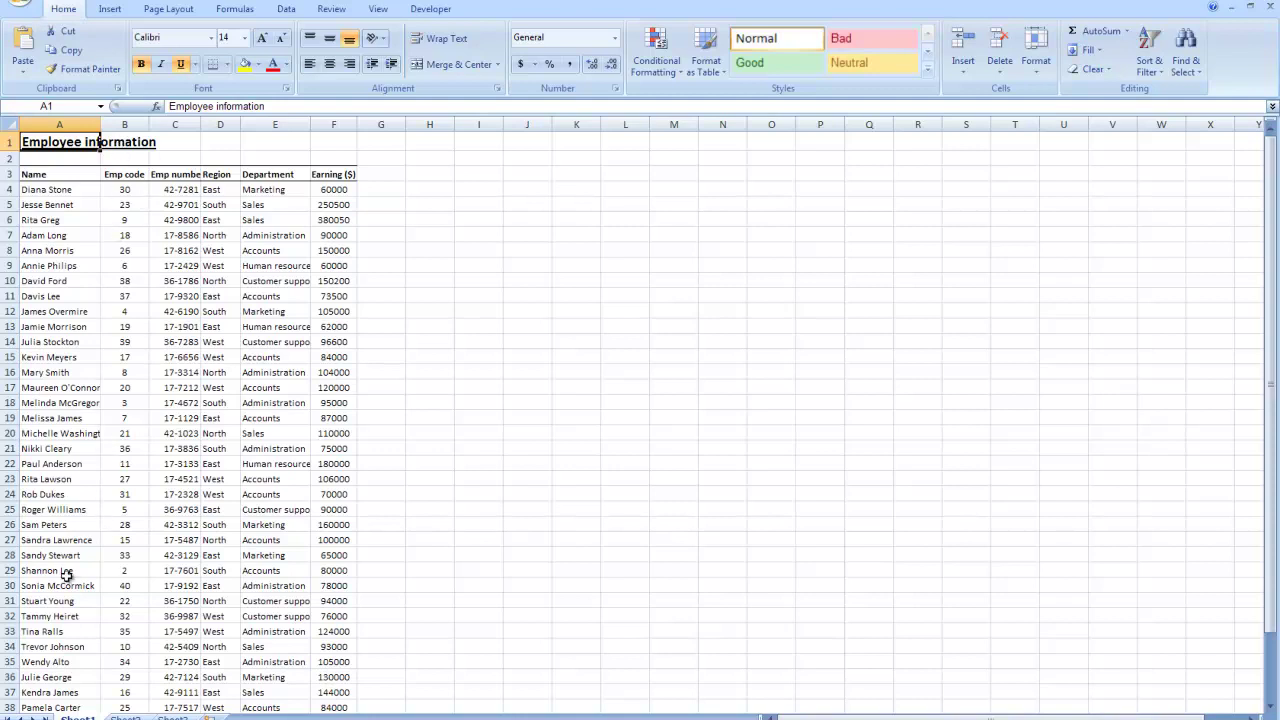
# Select cell B30, which holds Emp code 40
pyautogui.click(124, 585)
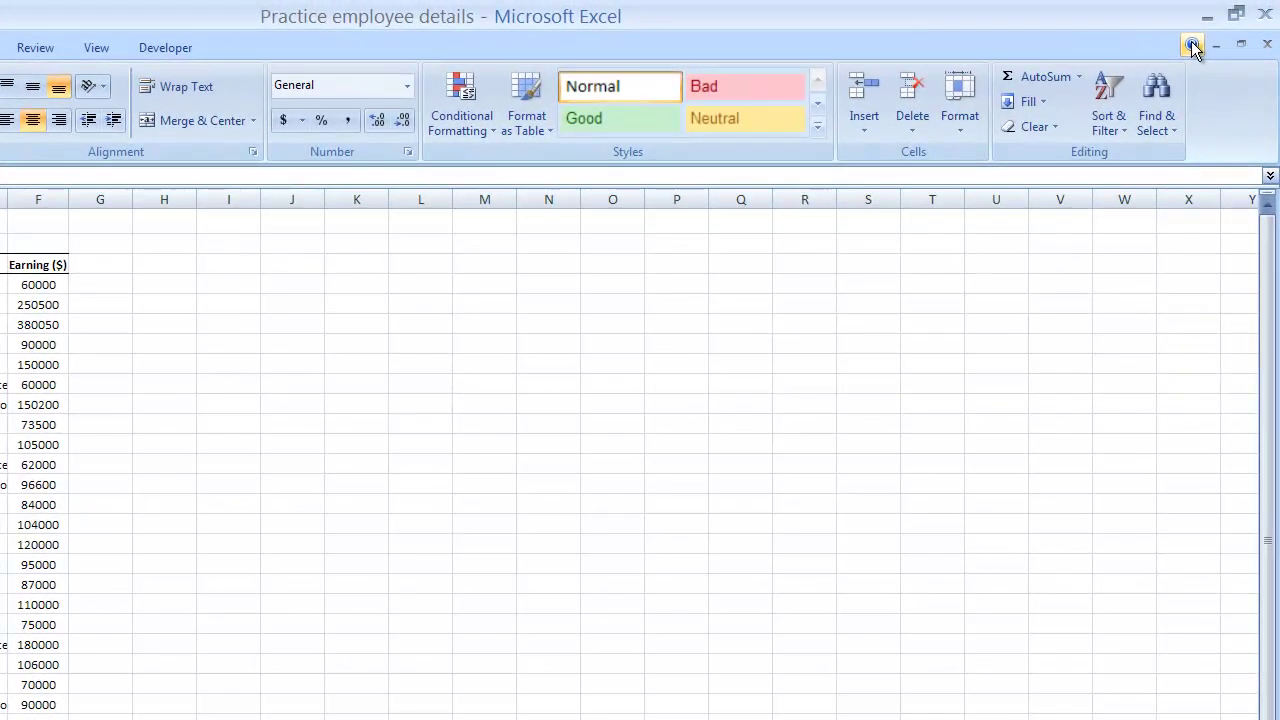
# Open Excel Help and check its connection status options
pyautogui.click(1199, 35)
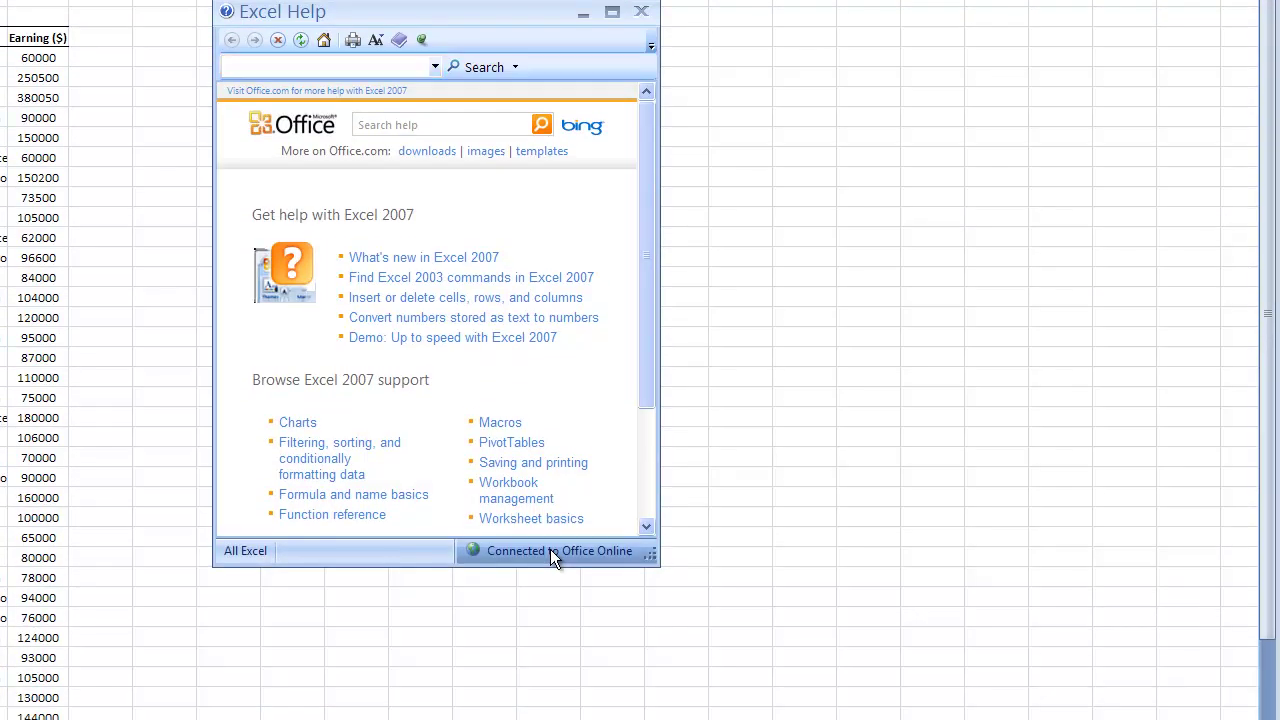
pyautogui.click(552, 551)
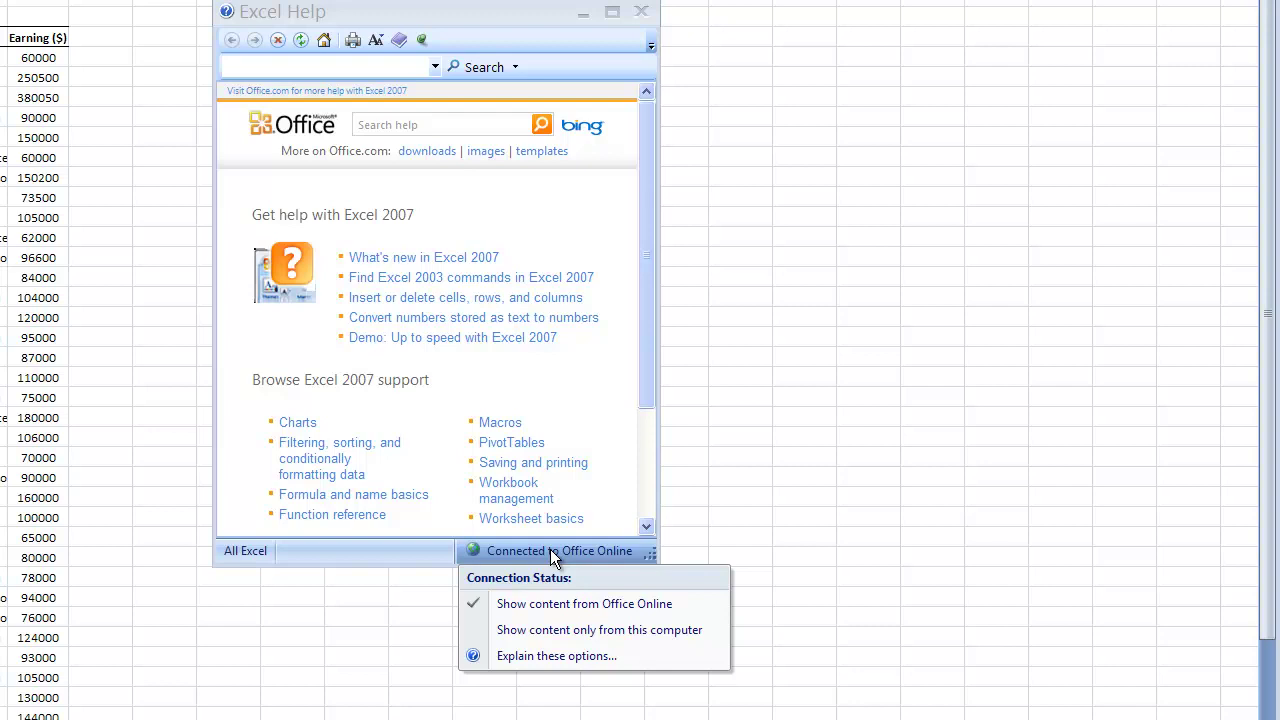
pyautogui.click(388, 126)
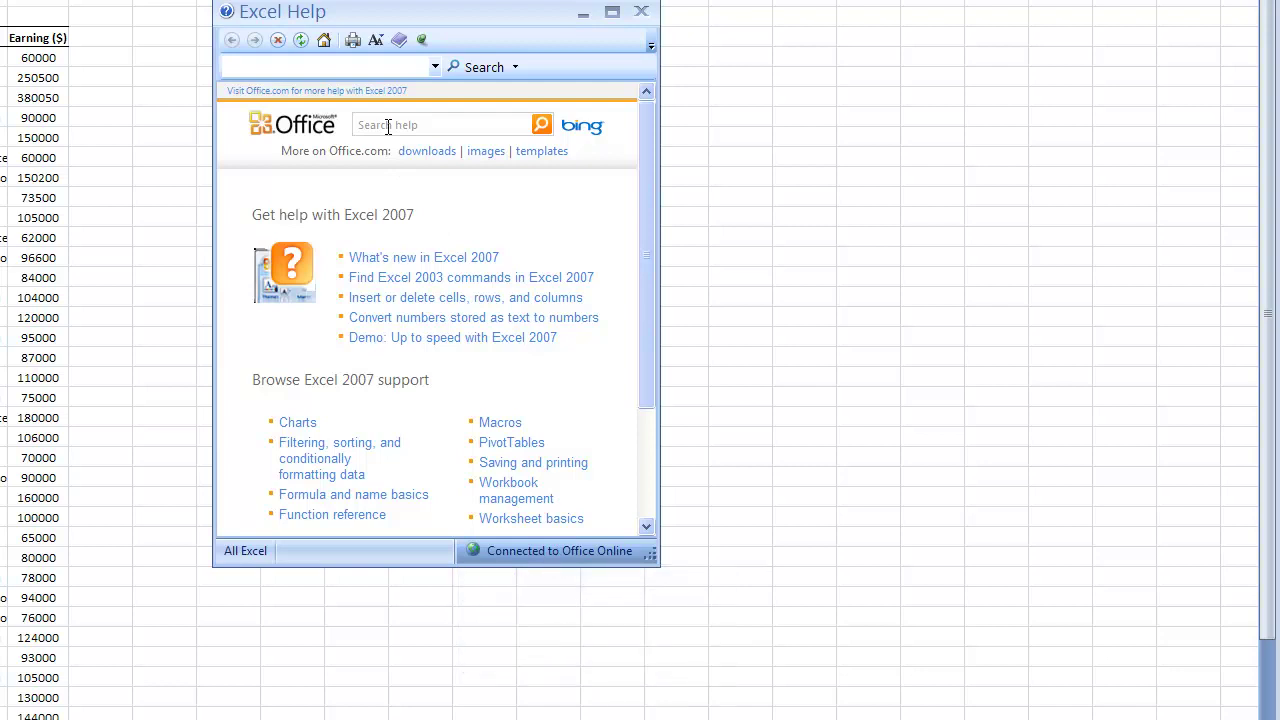
# Enter the query 'how to open an excel file' in the Help search box
pyautogui.click(270, 64)
pyautogui.write('how to open and ')
pyautogui.write('ex')
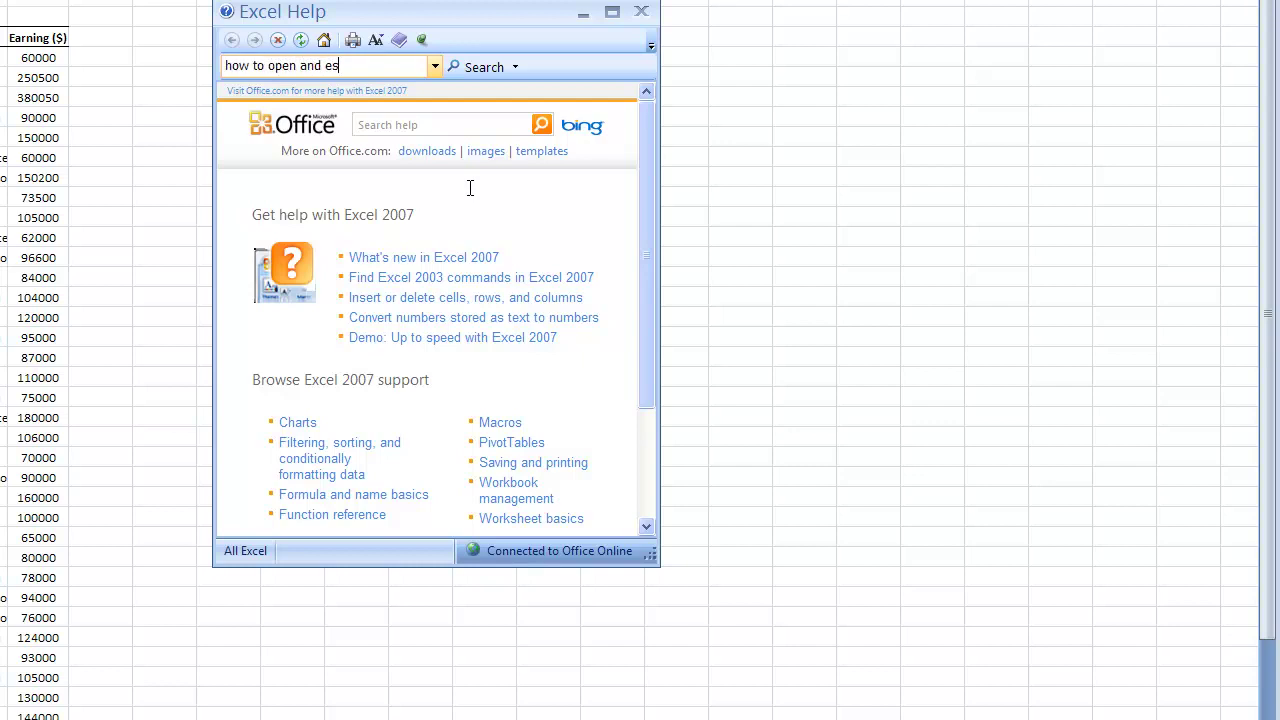
pyautogui.press('BackSpace')
pyautogui.press('BackSpace')
pyautogui.press('BackSpace')
pyautogui.press('BackSpace')
pyautogui.write('excel file')
# Run the Help search and scroll through the results
pyautogui.click(476, 67)
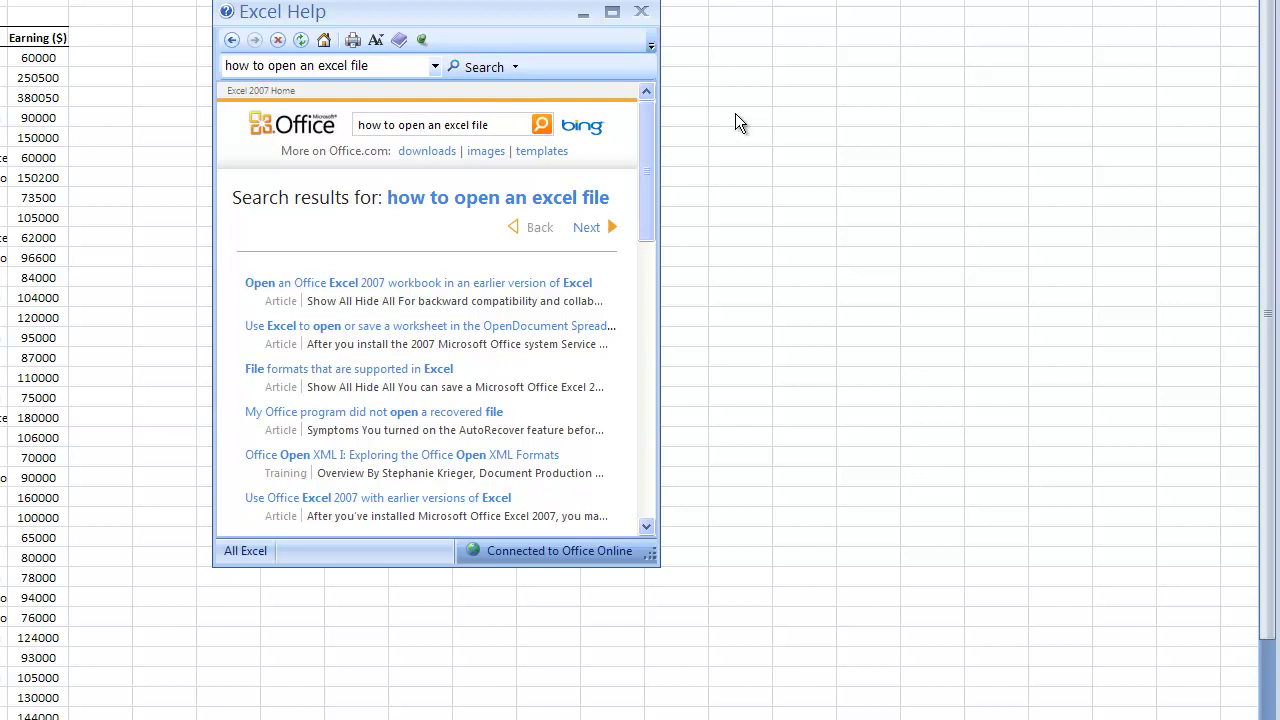
pyautogui.moveTo(645, 153); pyautogui.dragTo(618, 183)
pyautogui.scroll(-1, 618, 183)
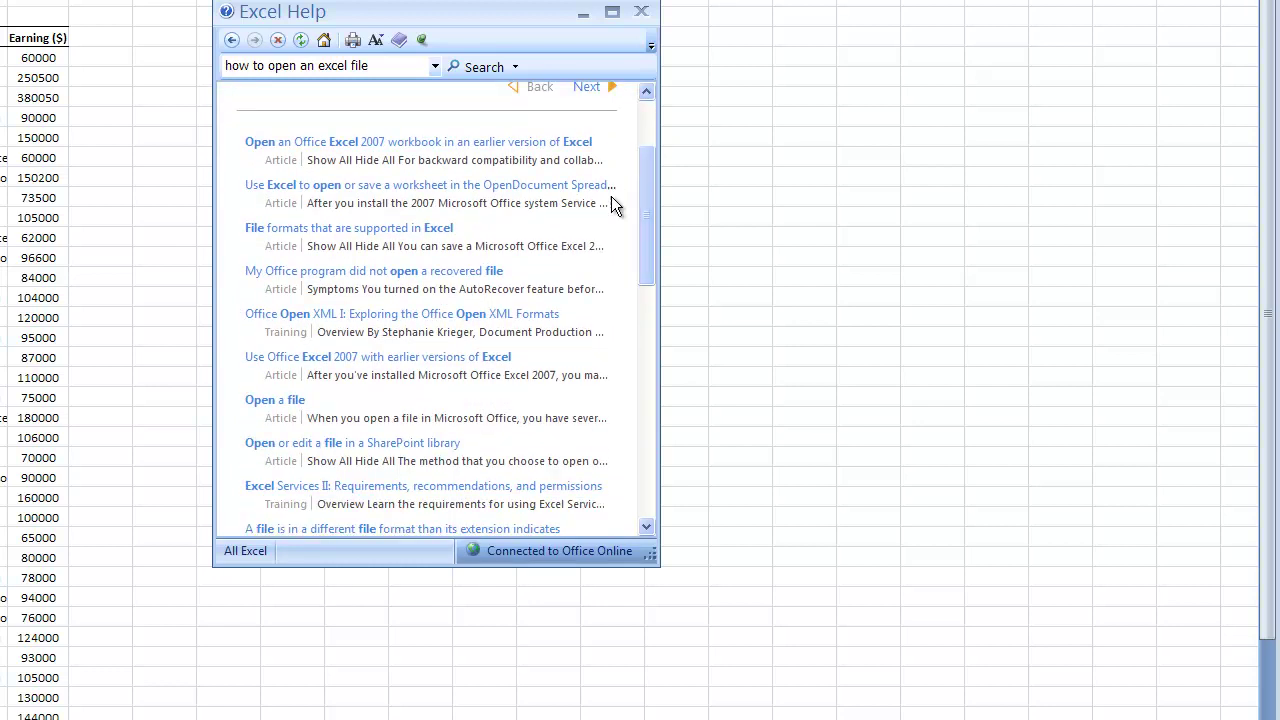
# Read the article on opening 2007 workbooks in earlier Excel versions, then close Help
pyautogui.click(365, 145)
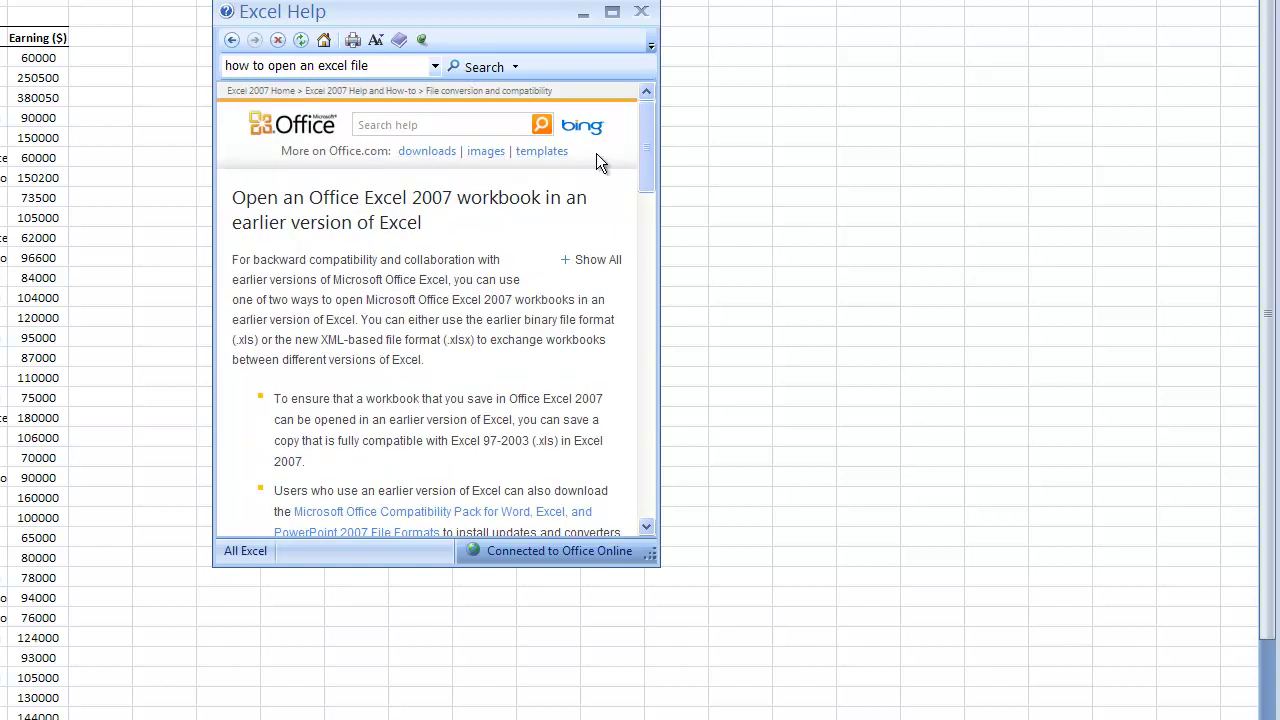
pyautogui.moveTo(652, 152); pyautogui.dragTo(623, 229)
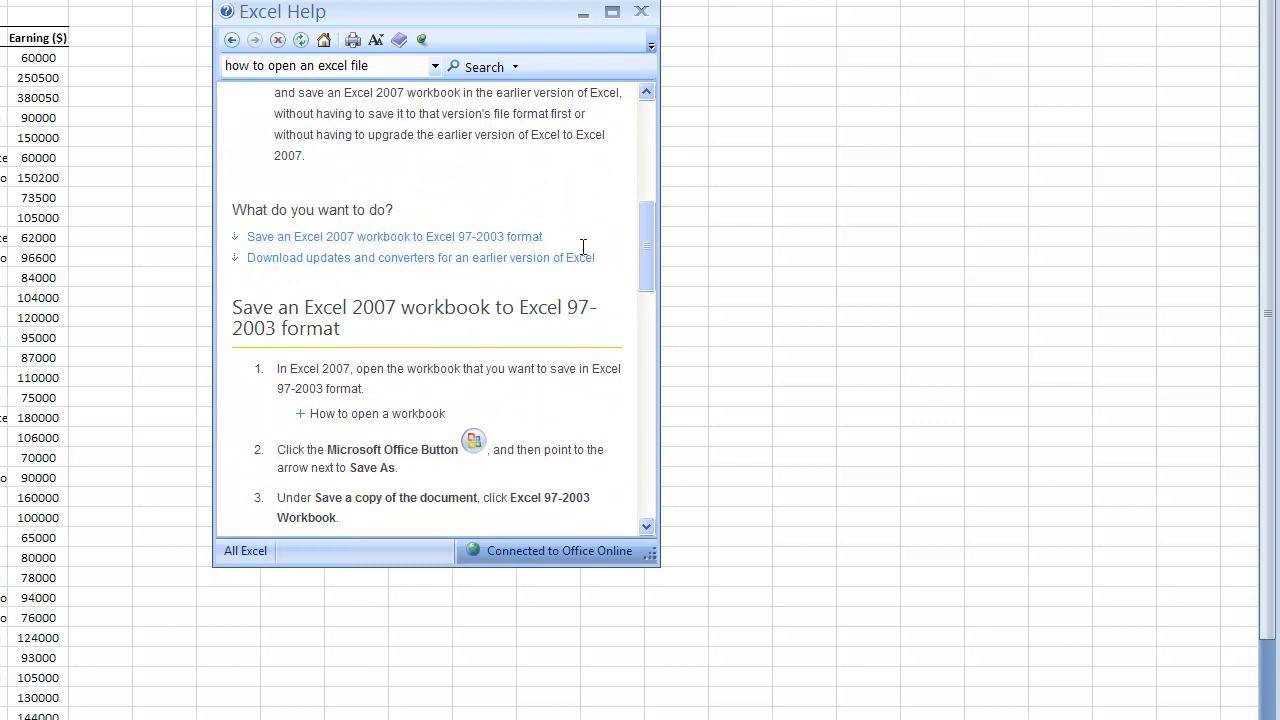
pyautogui.moveTo(645, 225); pyautogui.dragTo(644, 270)
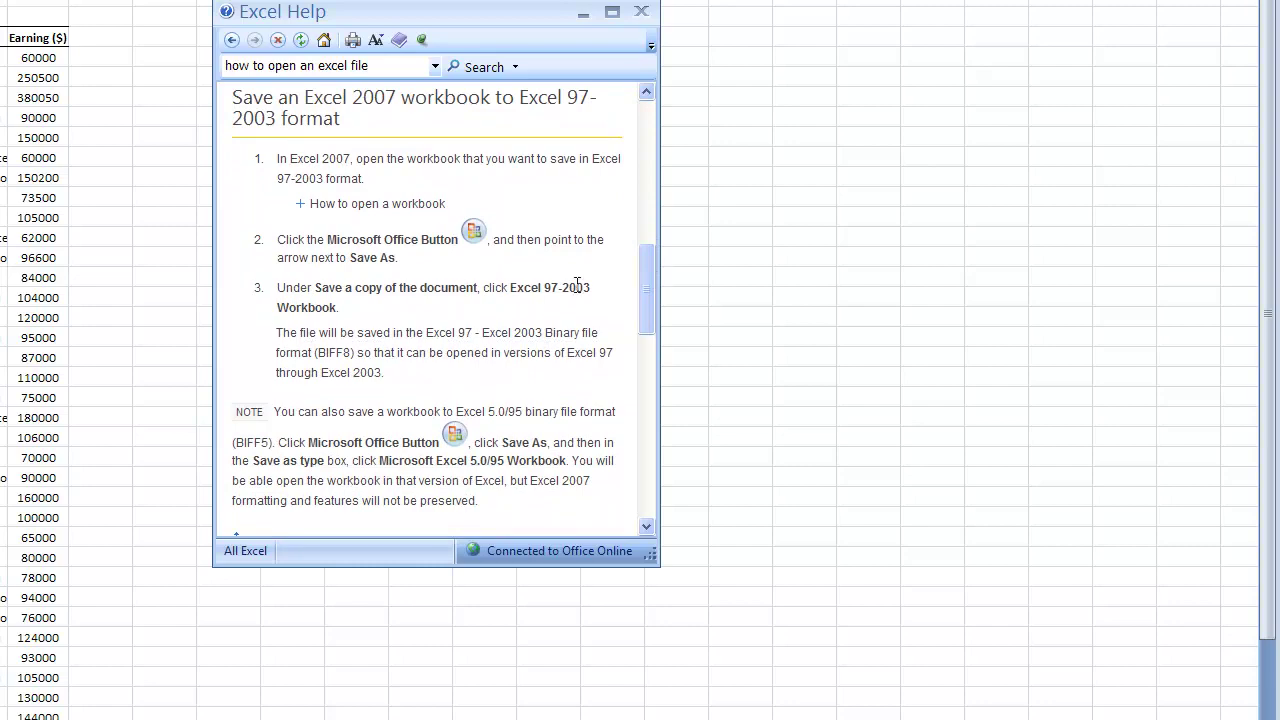
pyautogui.moveTo(642, 272); pyautogui.dragTo(645, 303)
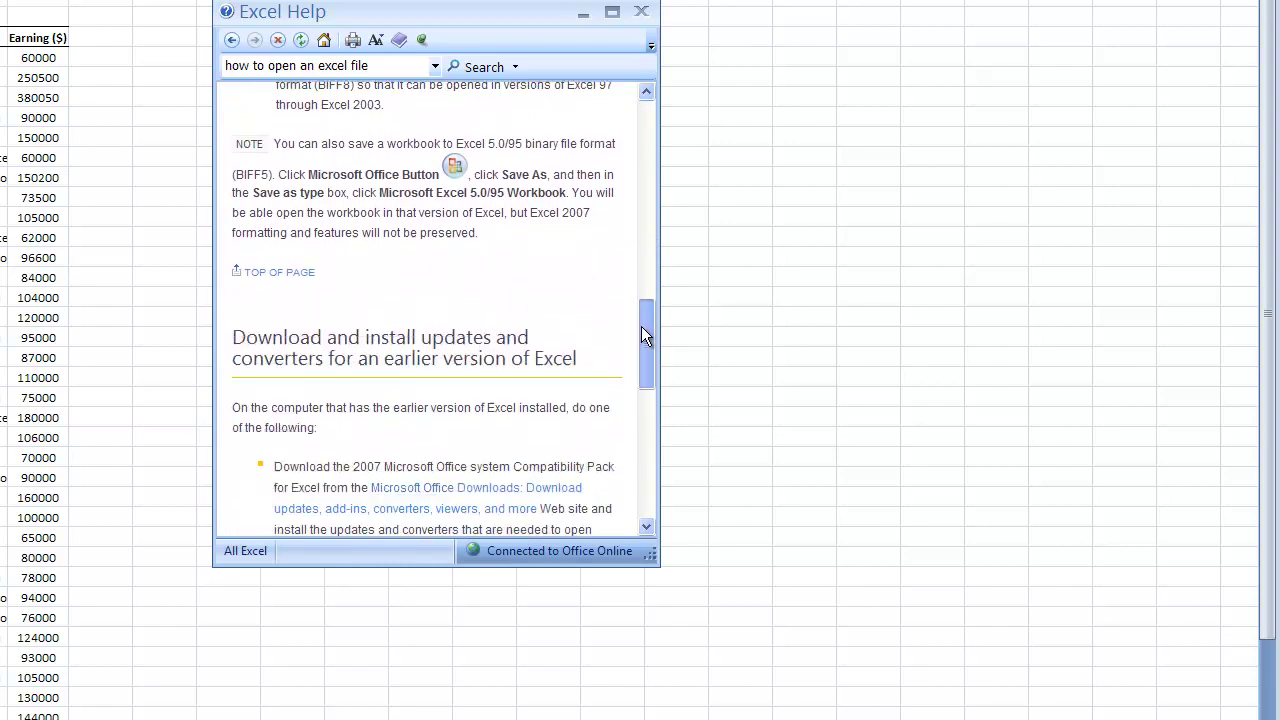
pyautogui.moveTo(641, 326); pyautogui.dragTo(622, 129)
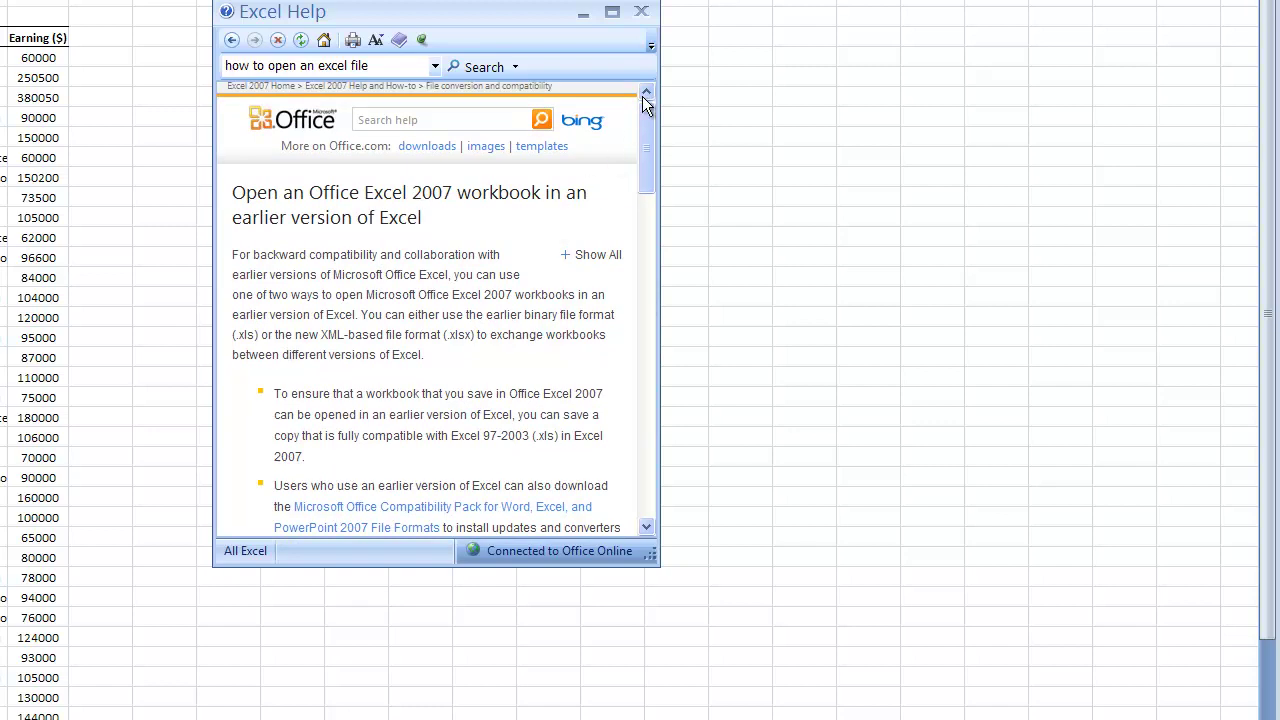
pyautogui.click(641, 13)
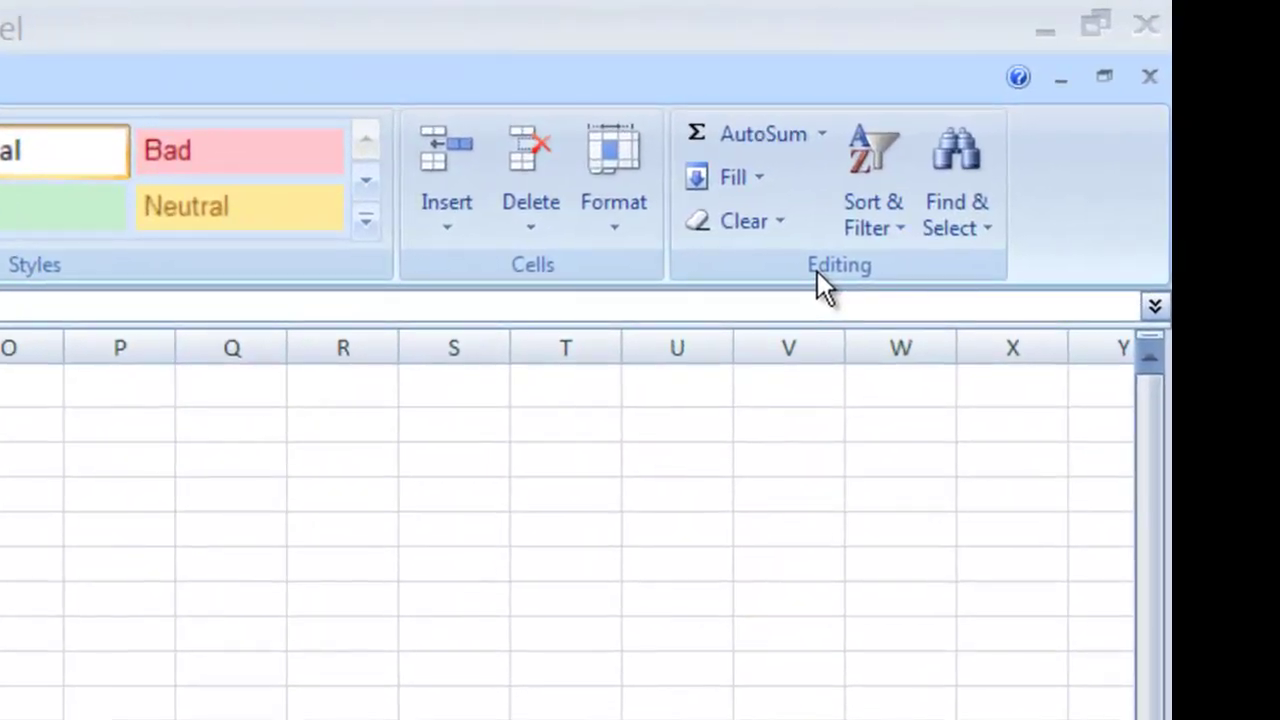
# Go to cell F23, which holds 106000, using Find & Select > Go To
pyautogui.click(974, 224)
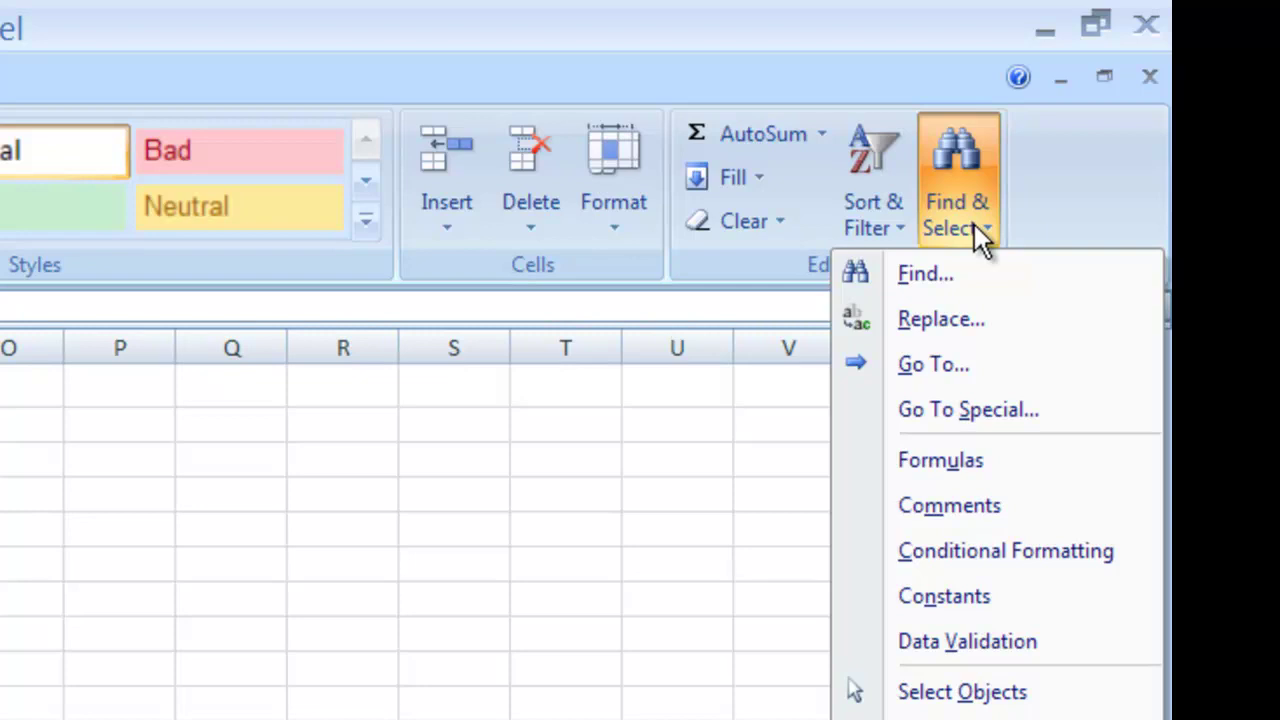
pyautogui.click(960, 364)
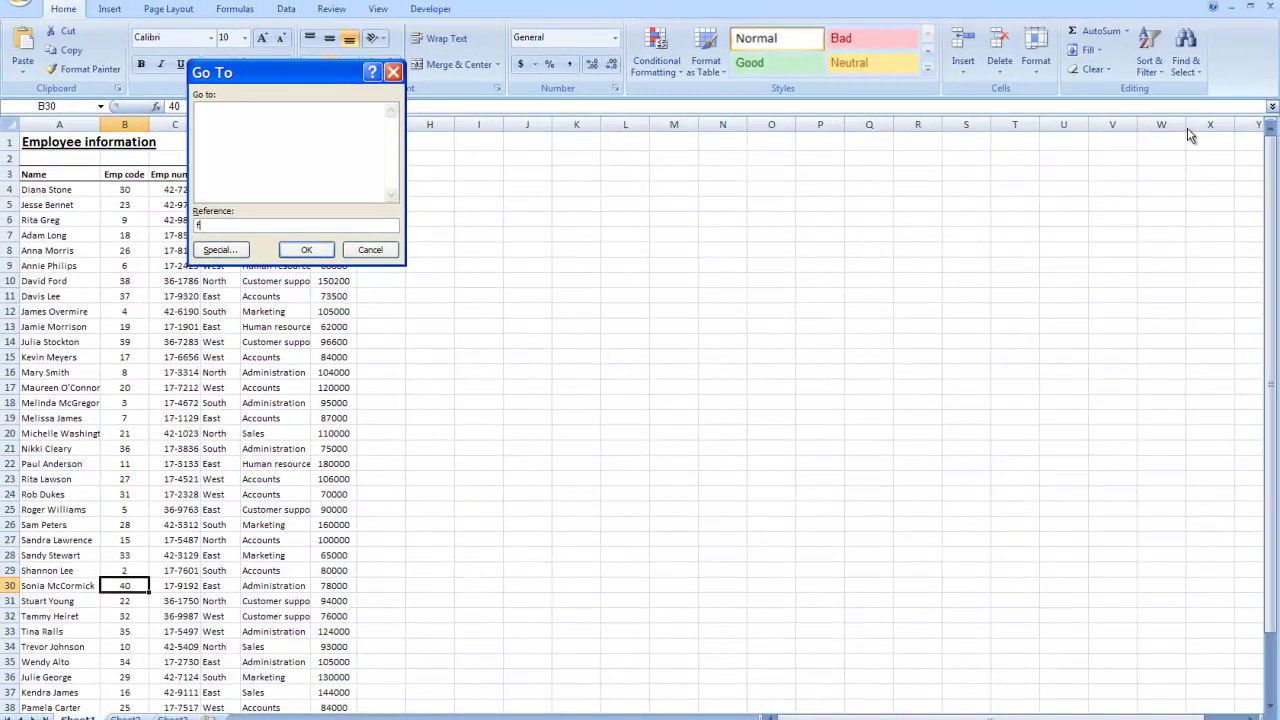
pyautogui.write('f23')
pyautogui.click(302, 249)
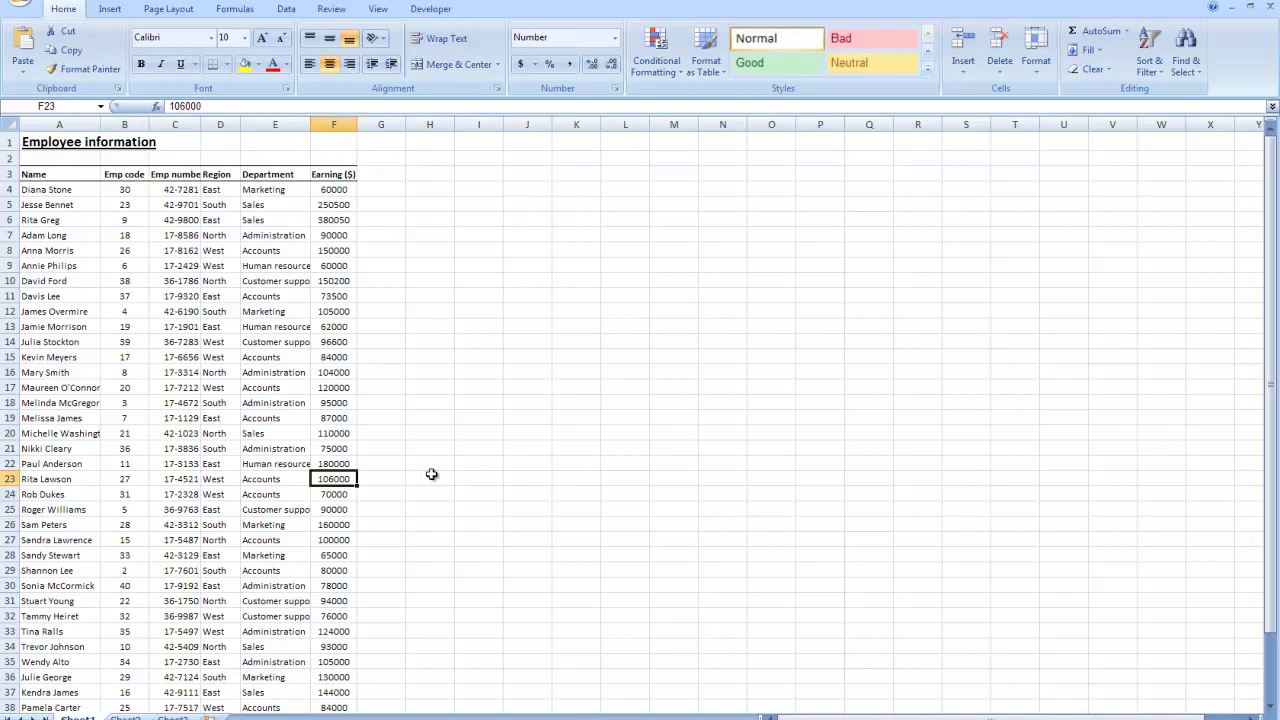
# Return to cell A1 with the Employee information title
pyautogui.click(1186, 70)
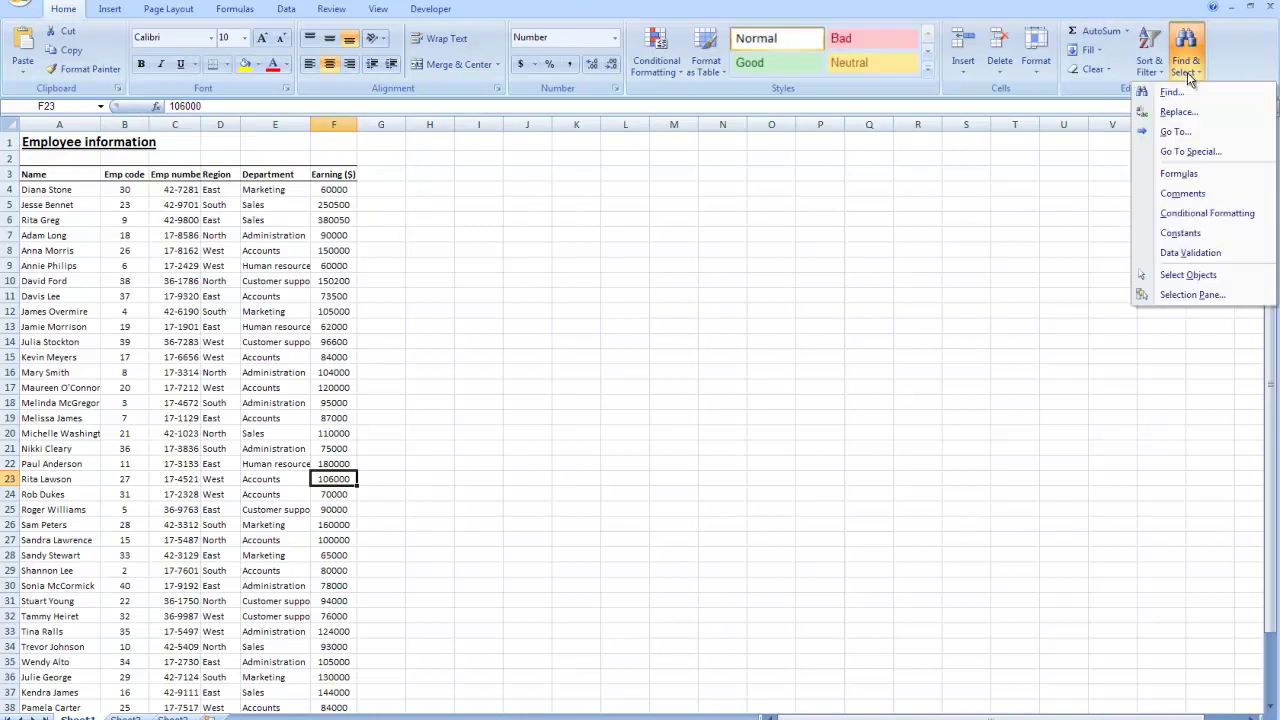
pyautogui.click(1186, 133)
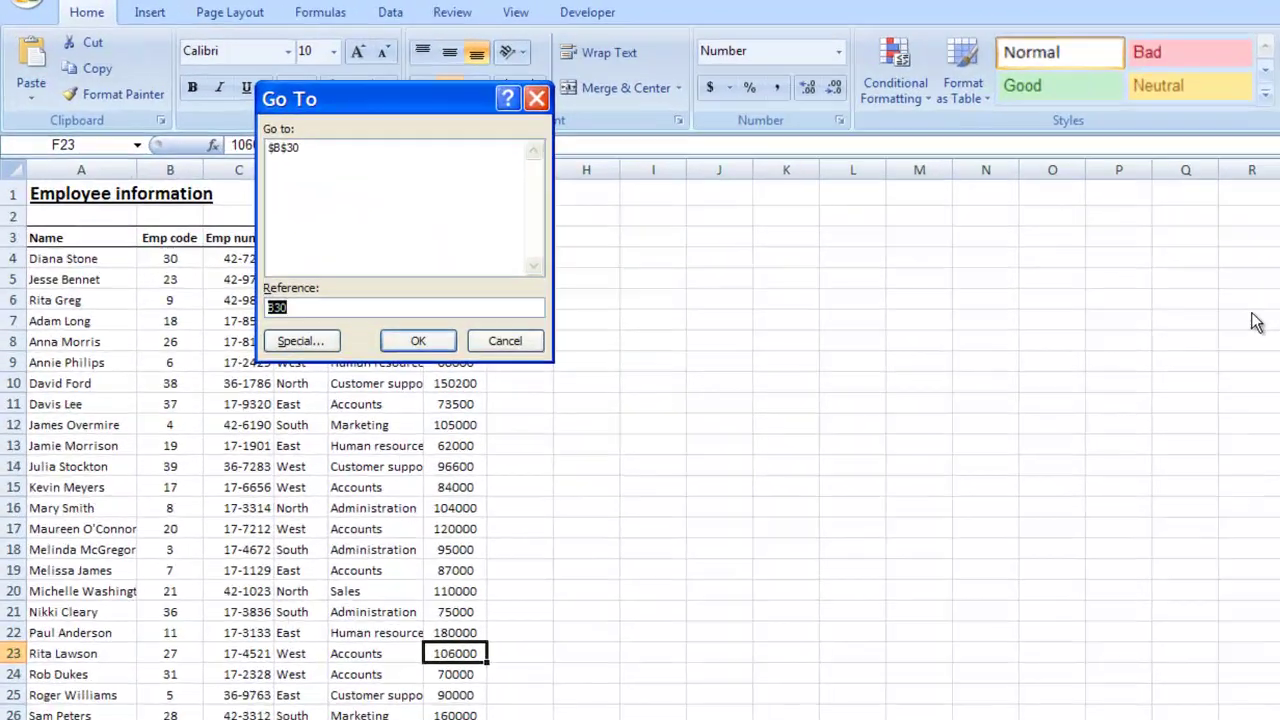
pyautogui.write('a1')
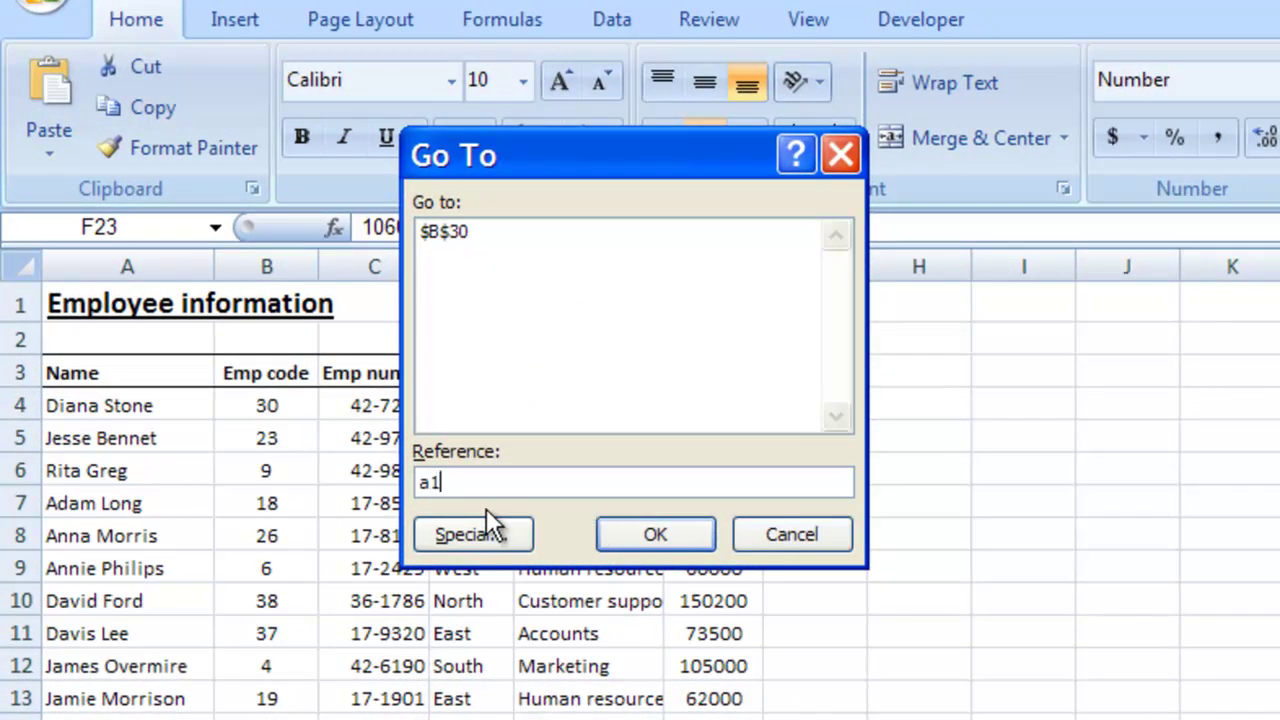
pyautogui.click(660, 534)
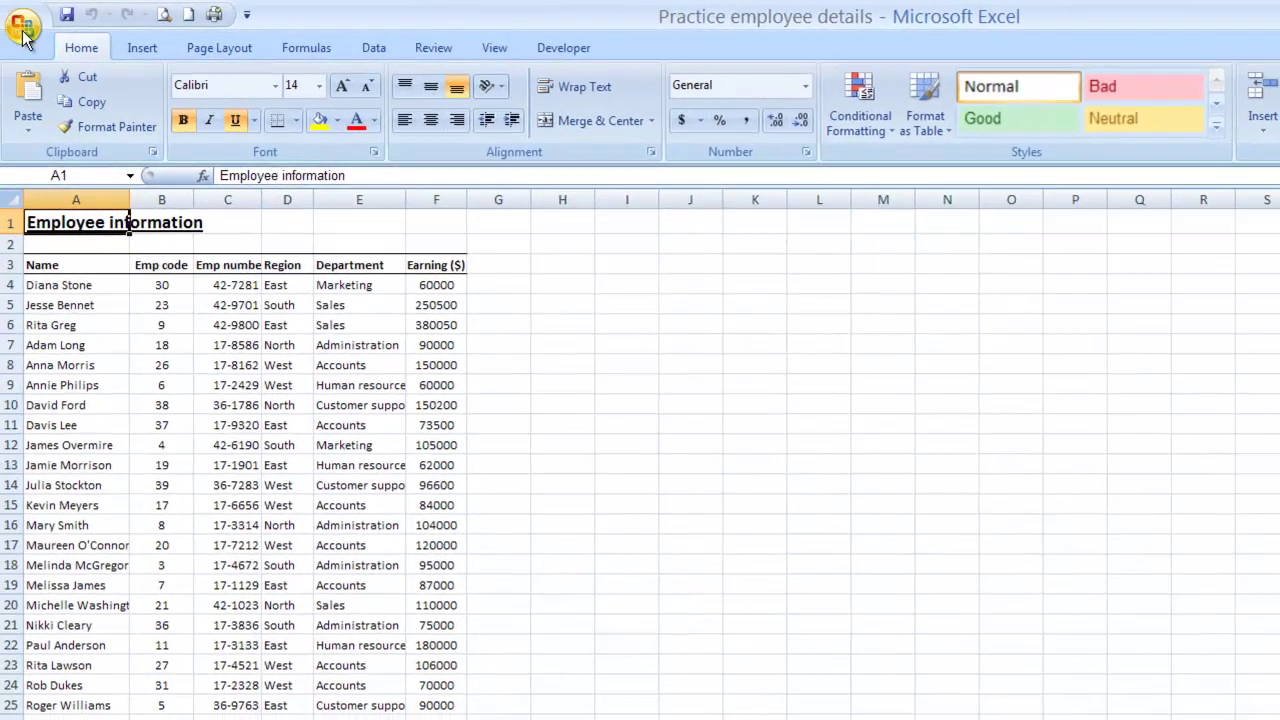
# Close the Practice employee details workbook from the Office Button menu
pyautogui.click(18, 20)
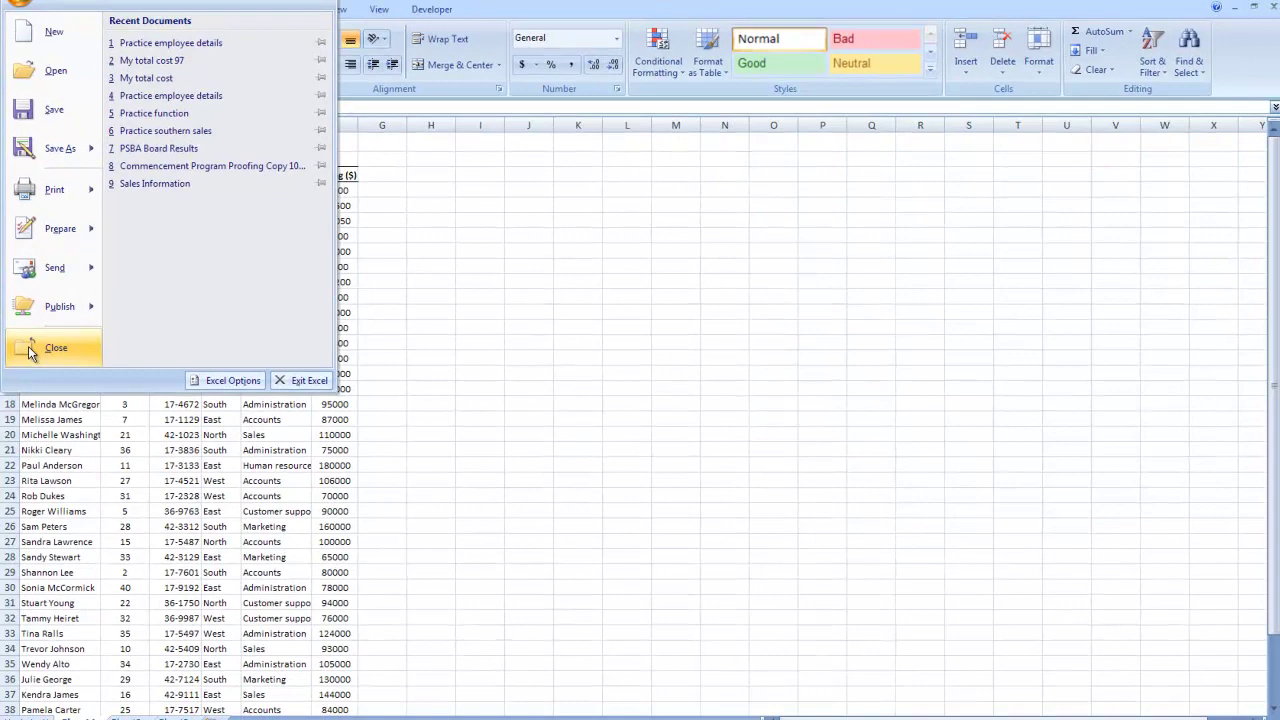
pyautogui.click(30, 348)
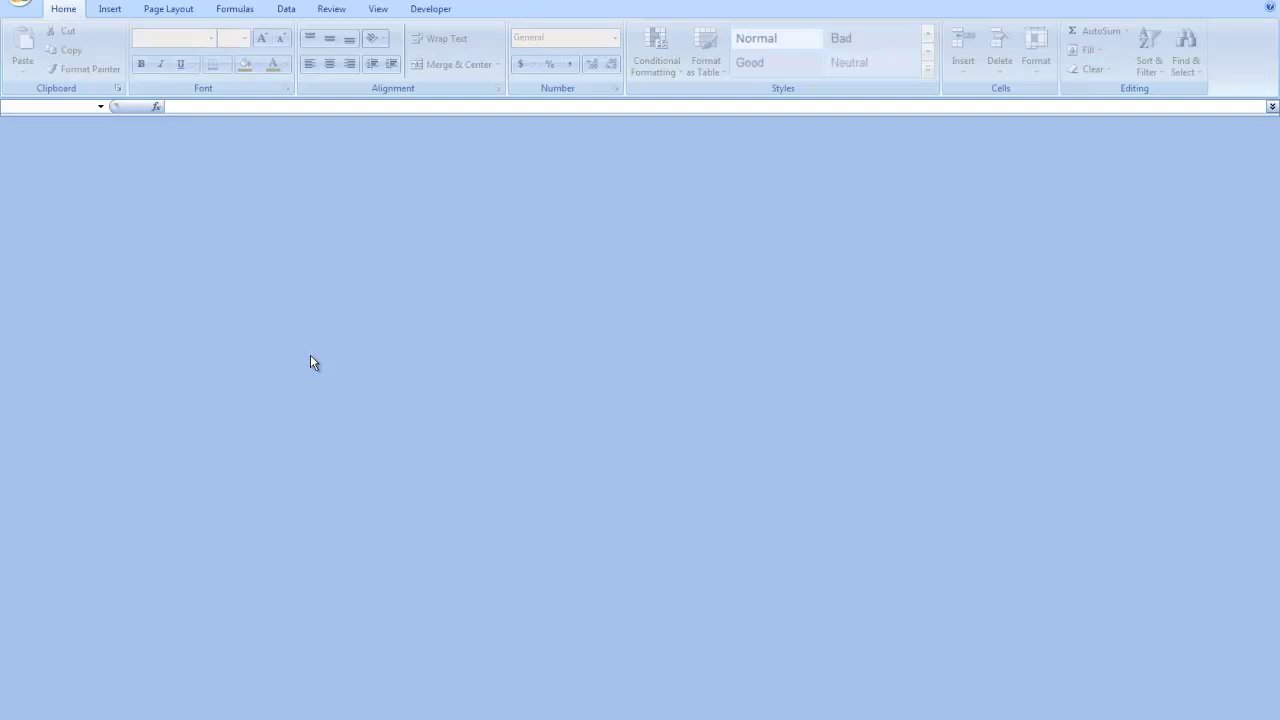
# Create a blank workbook, Book2, and zoom in twice on Sheet1
pyautogui.click(20, 5)
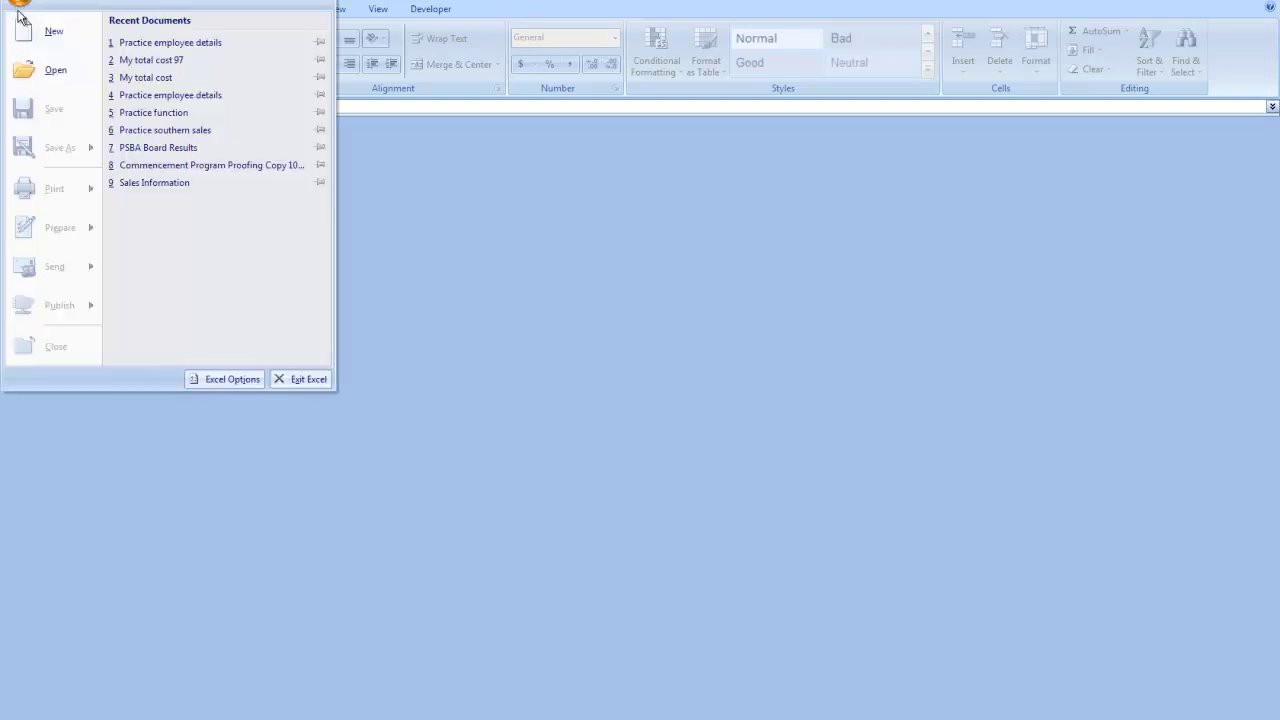
pyautogui.click(22, 34)
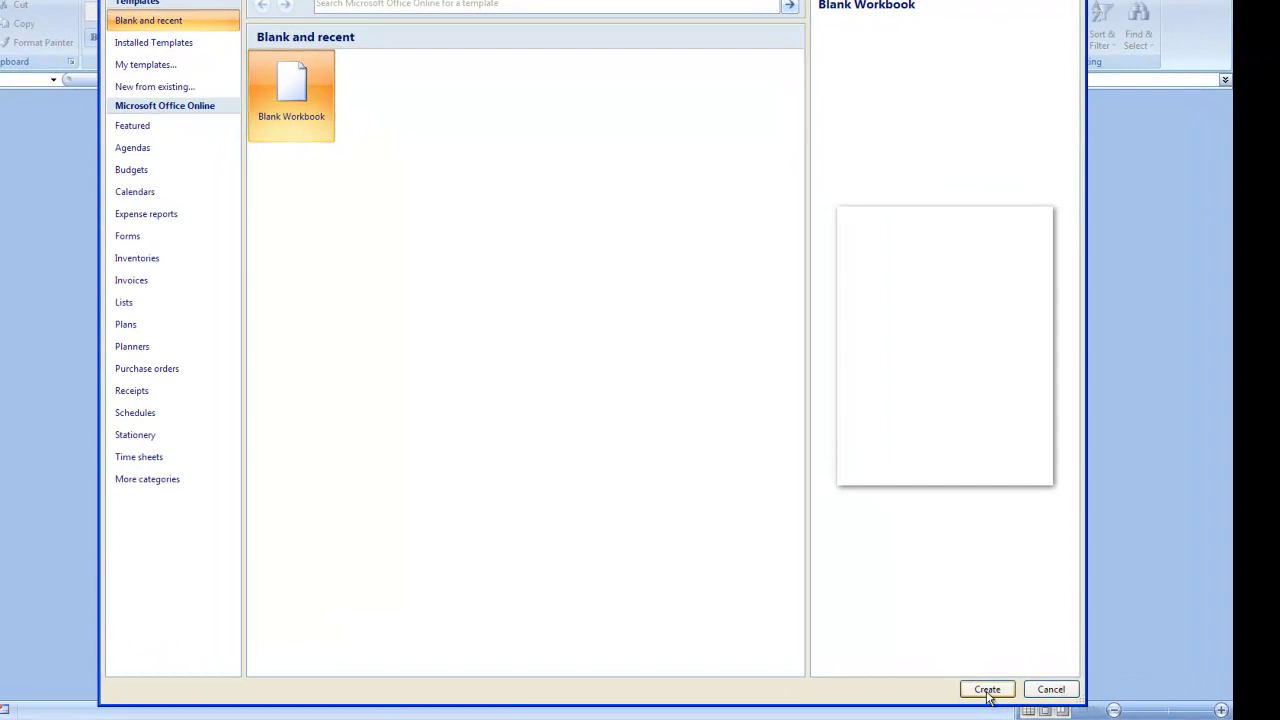
pyautogui.click(987, 690)
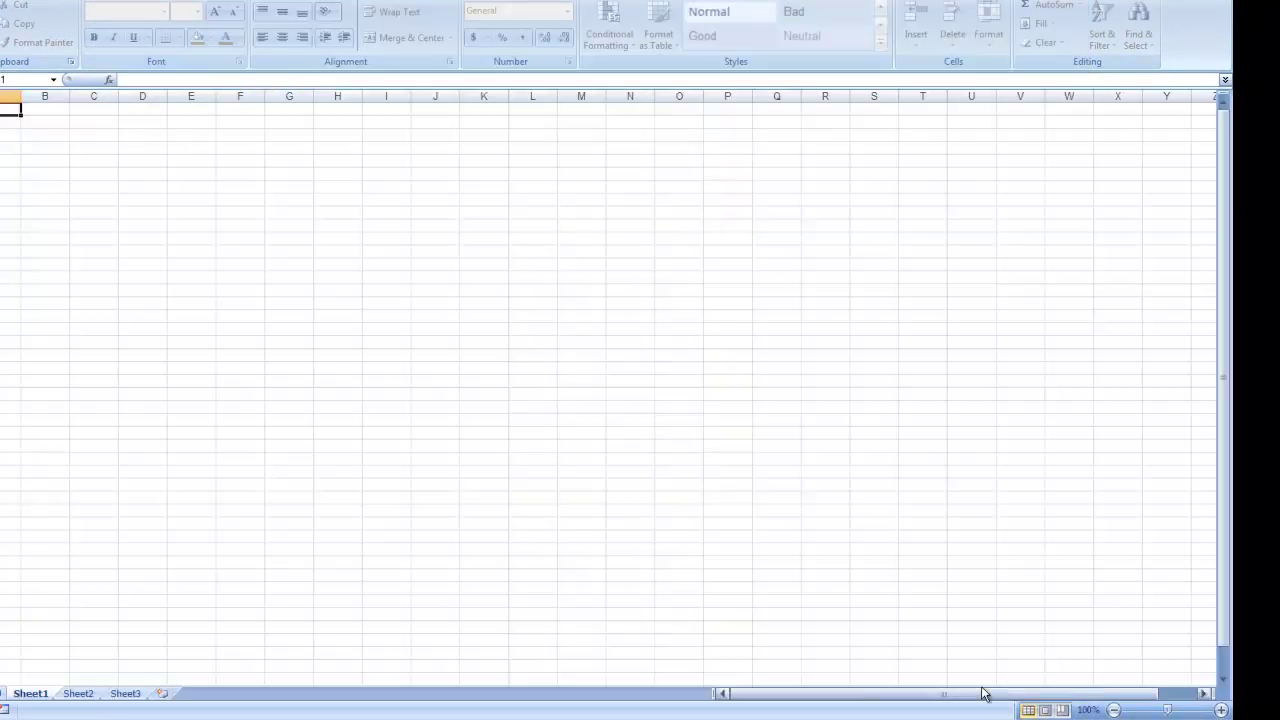
pyautogui.click(1221, 710)
pyautogui.click(1221, 710)
pyautogui.click(1221, 710)
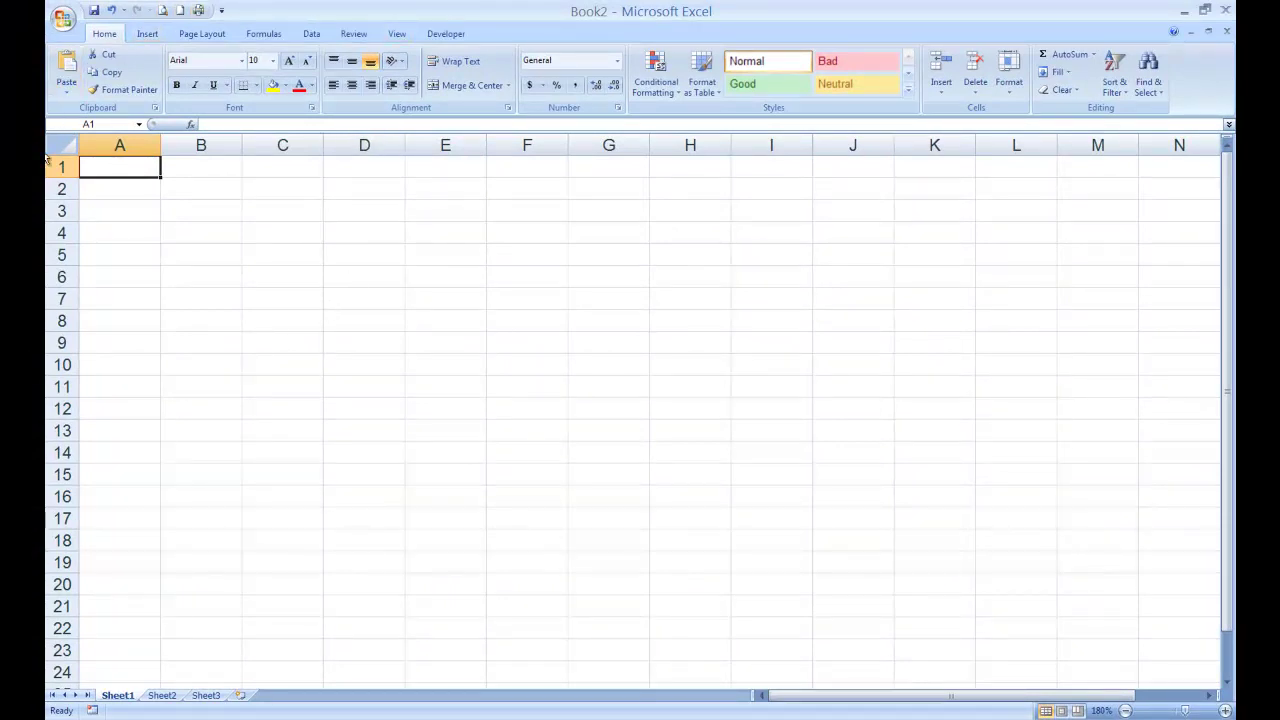
# Enter headings Code, Desc, Quantity, Cost/Item and Total Cost across A4:E4
pyautogui.click(97, 236)
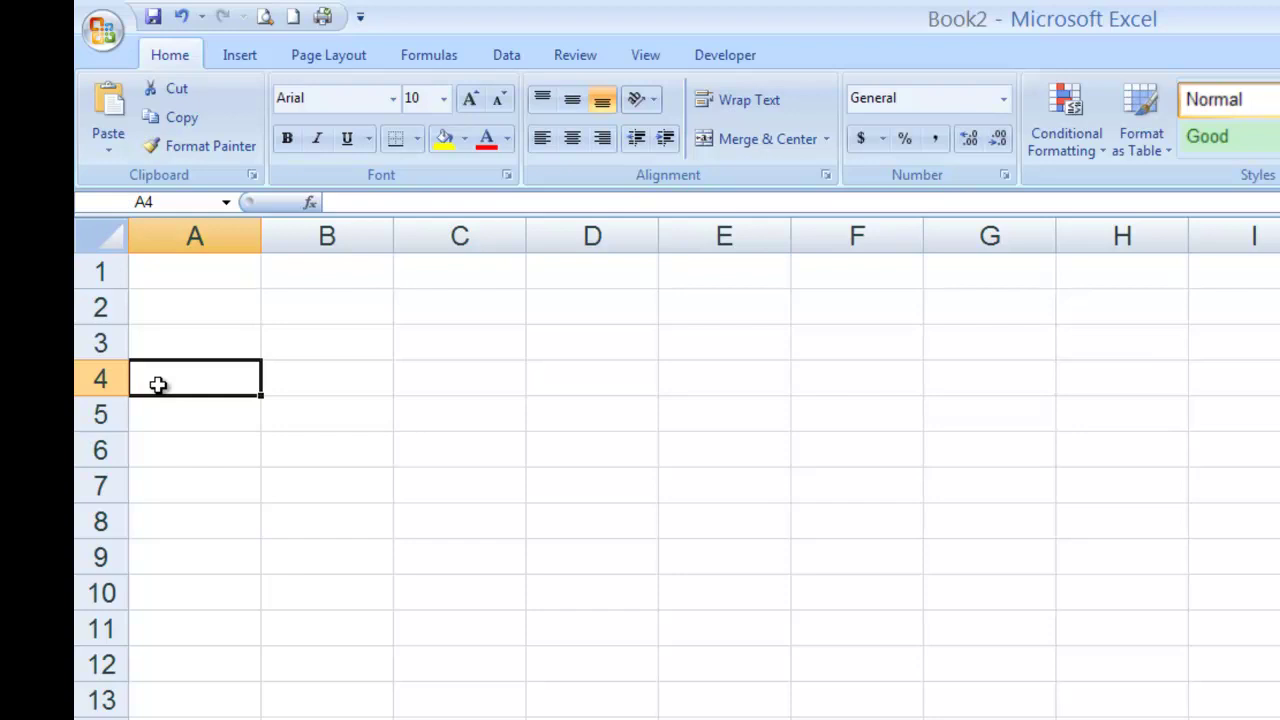
pyautogui.write('Code')
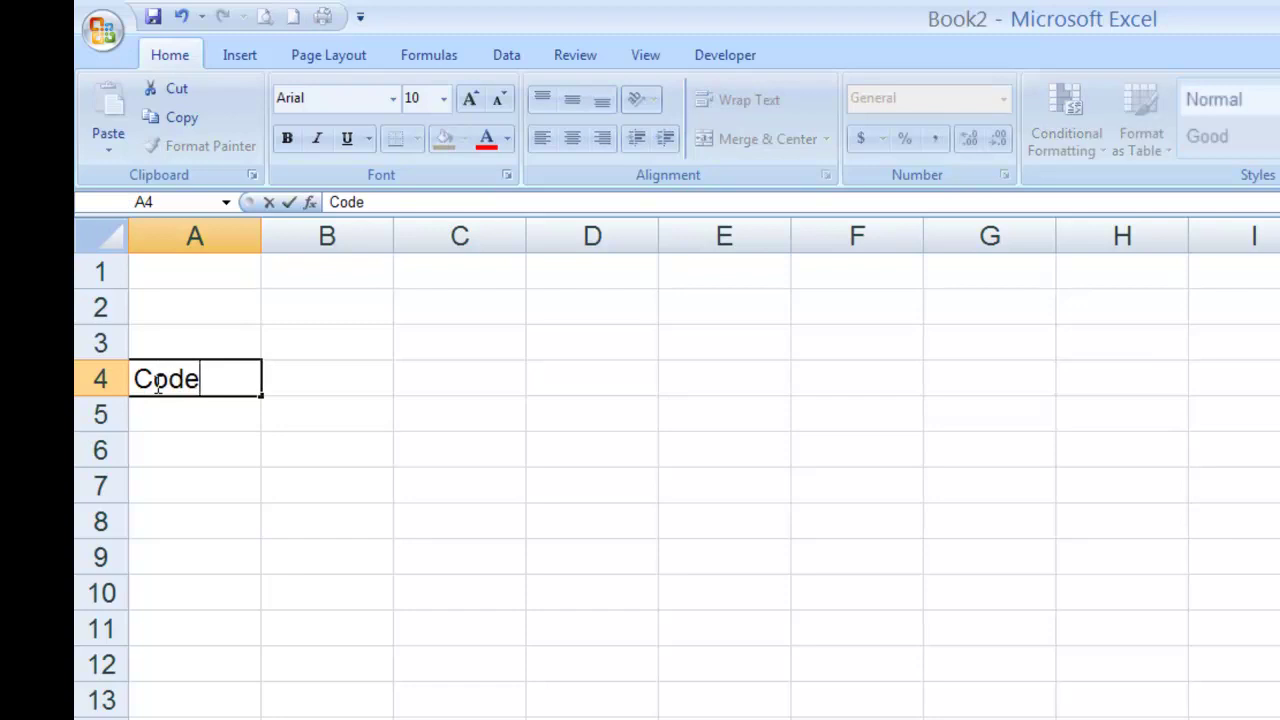
pyautogui.press('Tab')
pyautogui.write('Desc')
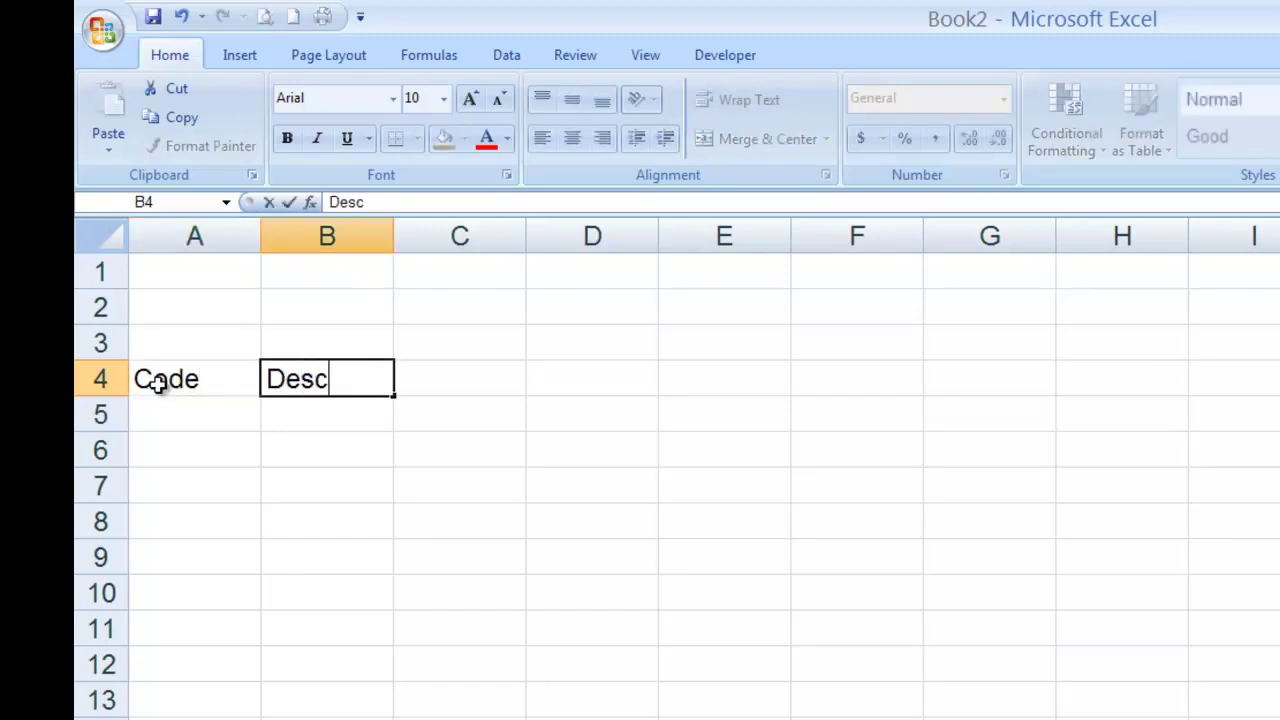
pyautogui.press('Tab')
pyautogui.write('Quantity')
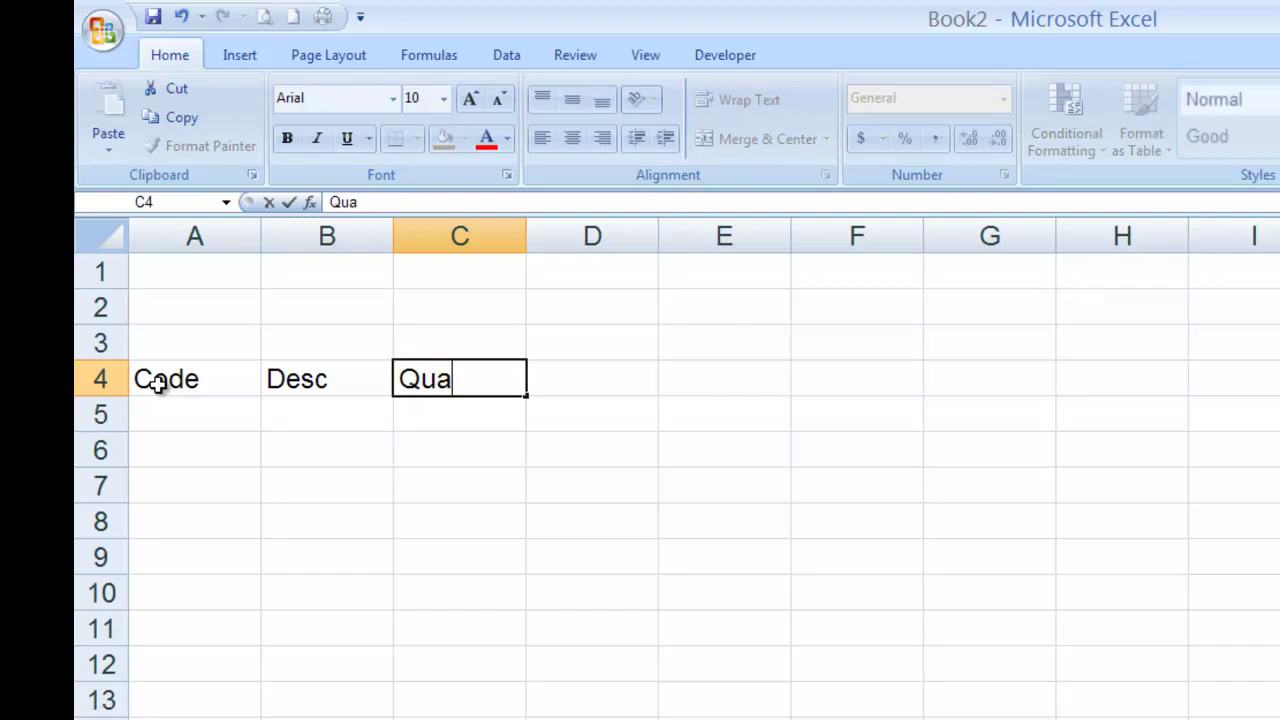
pyautogui.press('Tab')
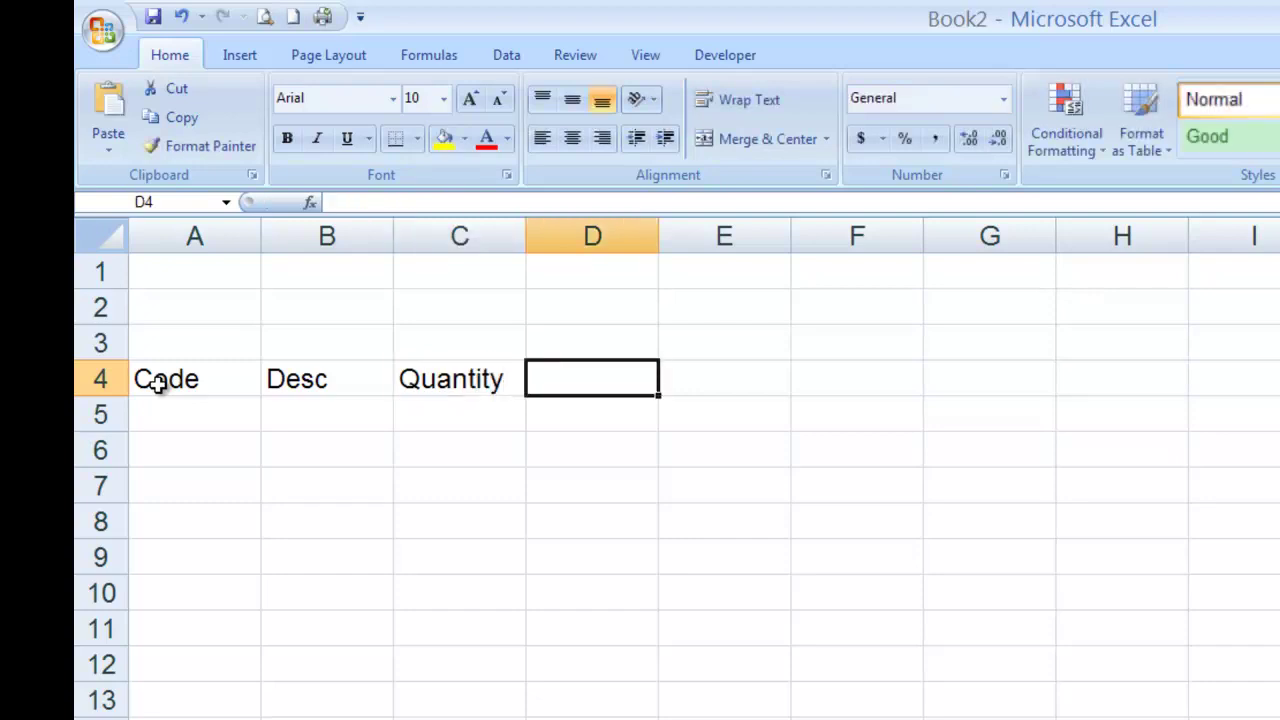
pyautogui.write('Cost/Item')
pyautogui.press('Tab')
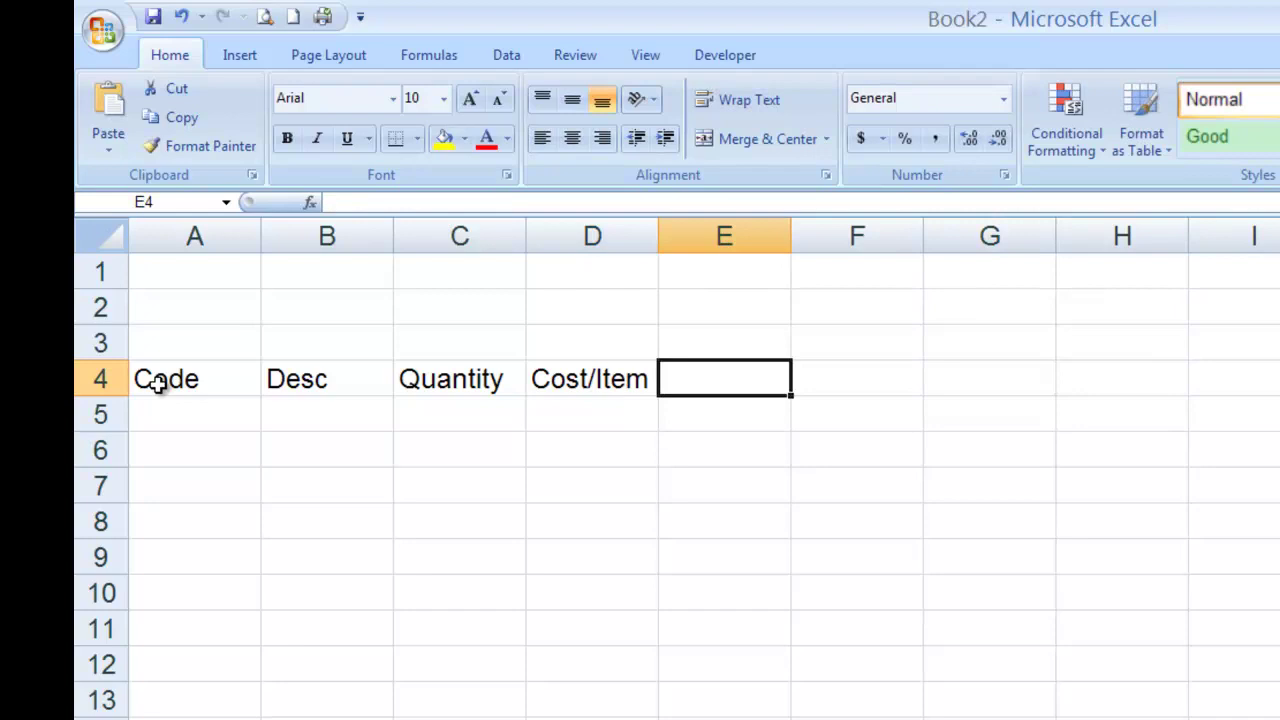
pyautogui.write('Total Cost')
pyautogui.press('Return')
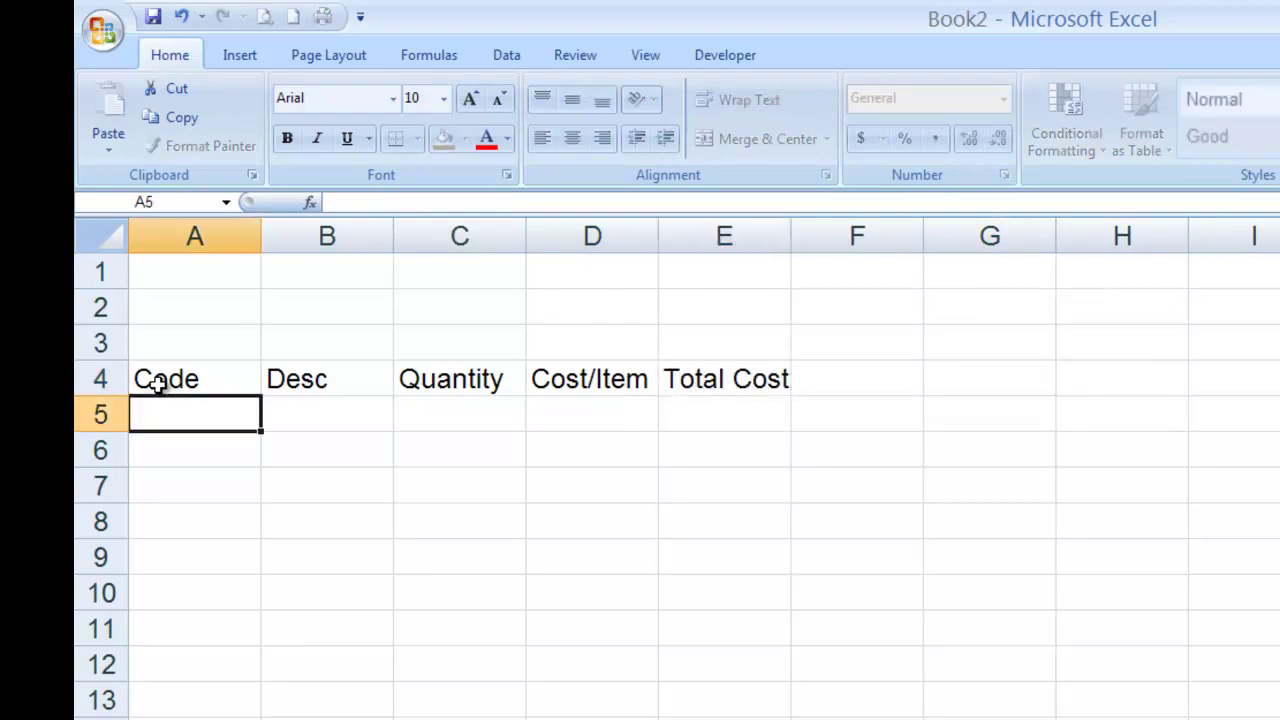
# Enter product codes 10001, 12001 and 13003 in A6:A8
pyautogui.press('Return')
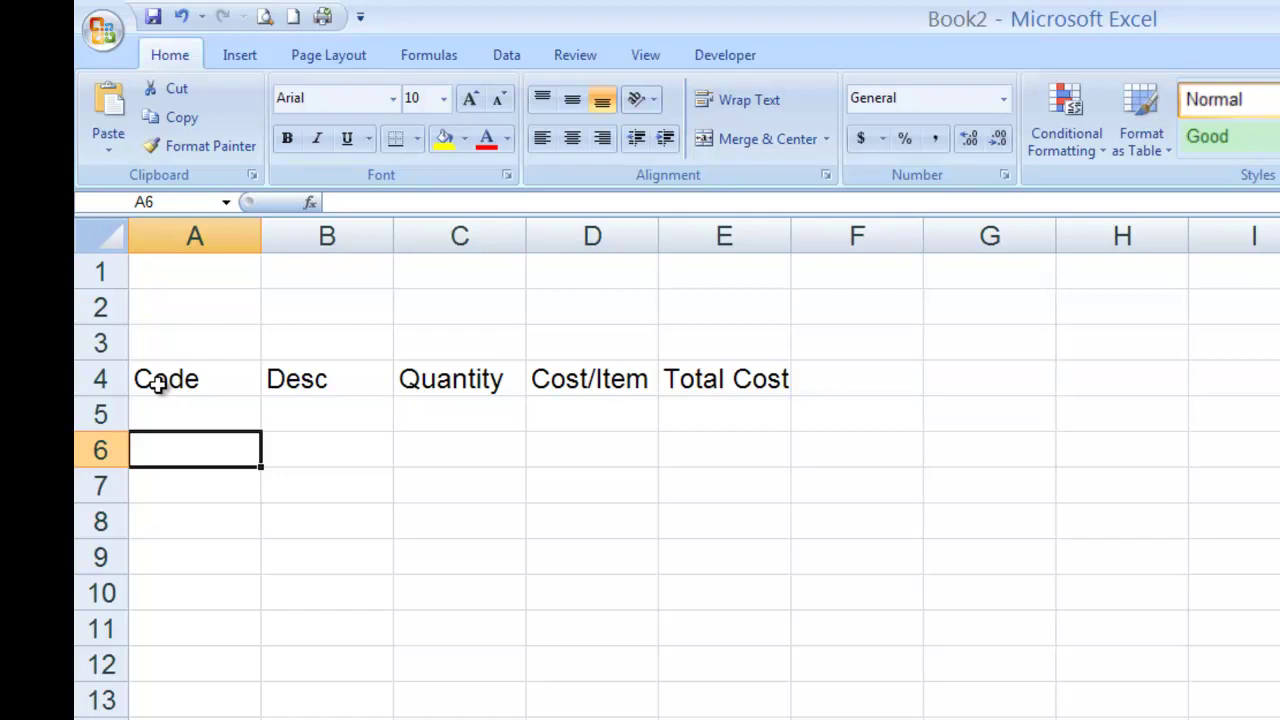
pyautogui.write('1000')
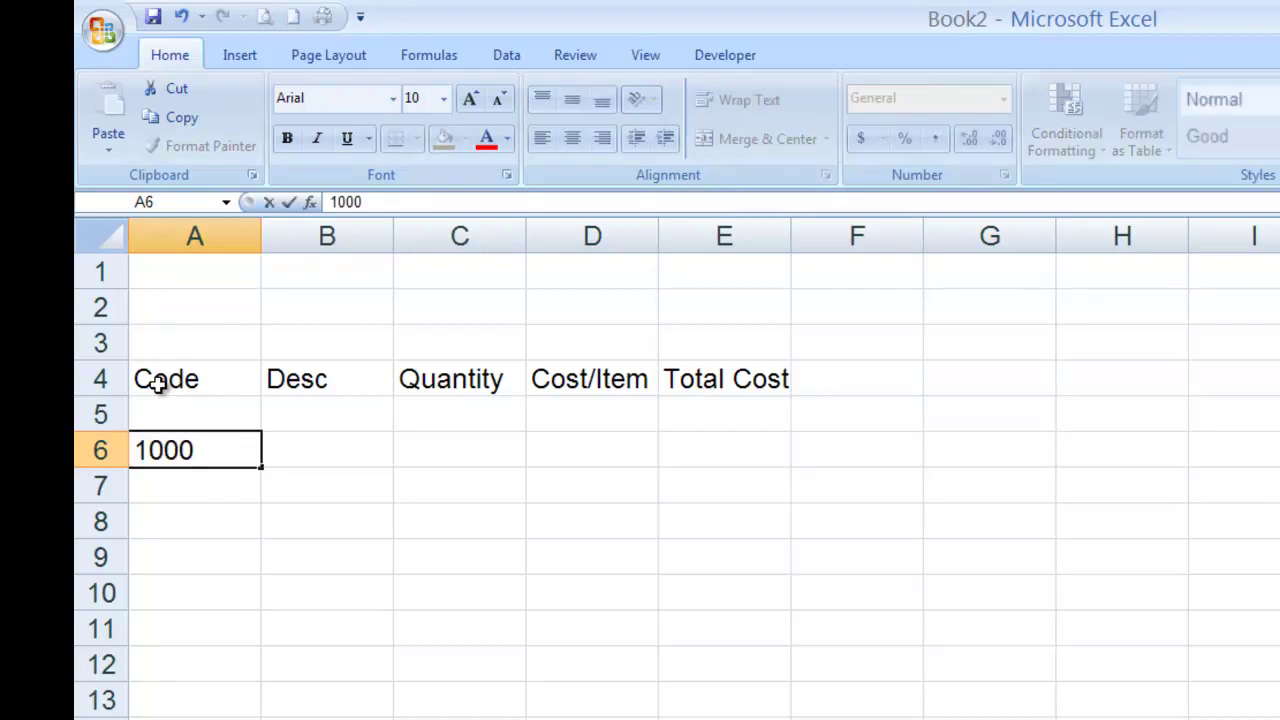
pyautogui.write('1')
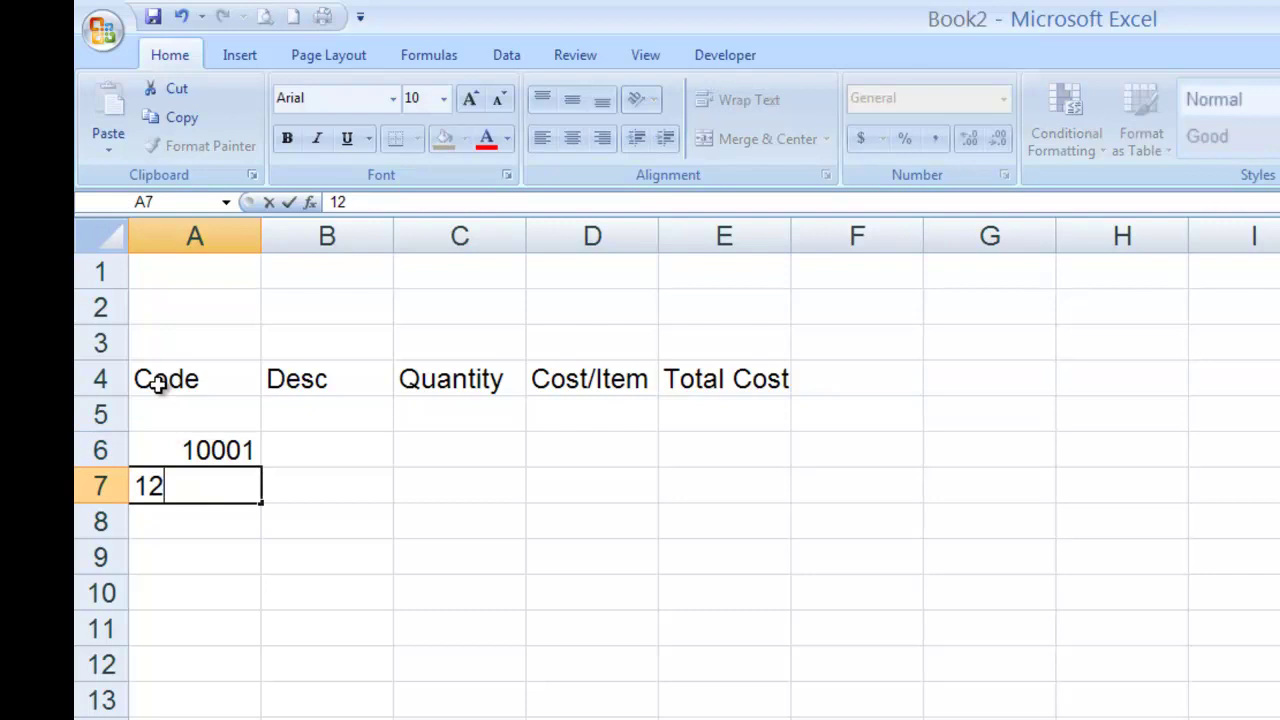
pyautogui.write('001')
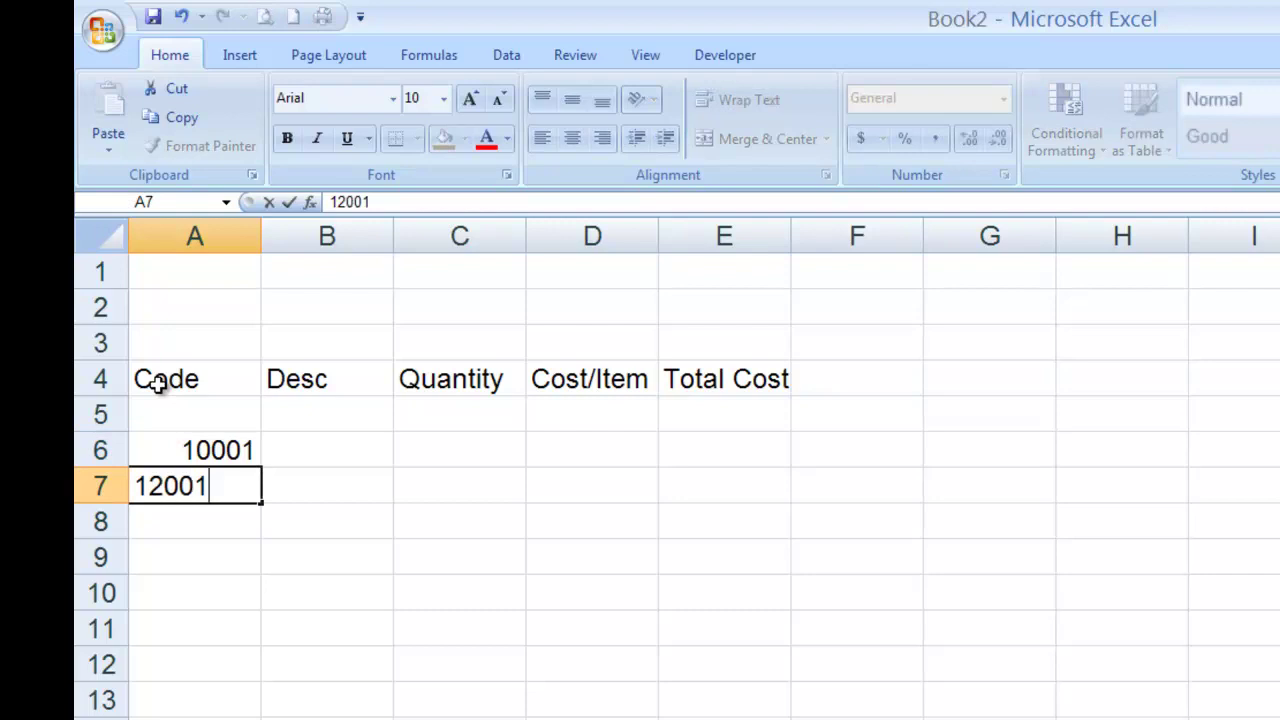
pyautogui.press('Return')
pyautogui.write('13003')
pyautogui.press('Return')
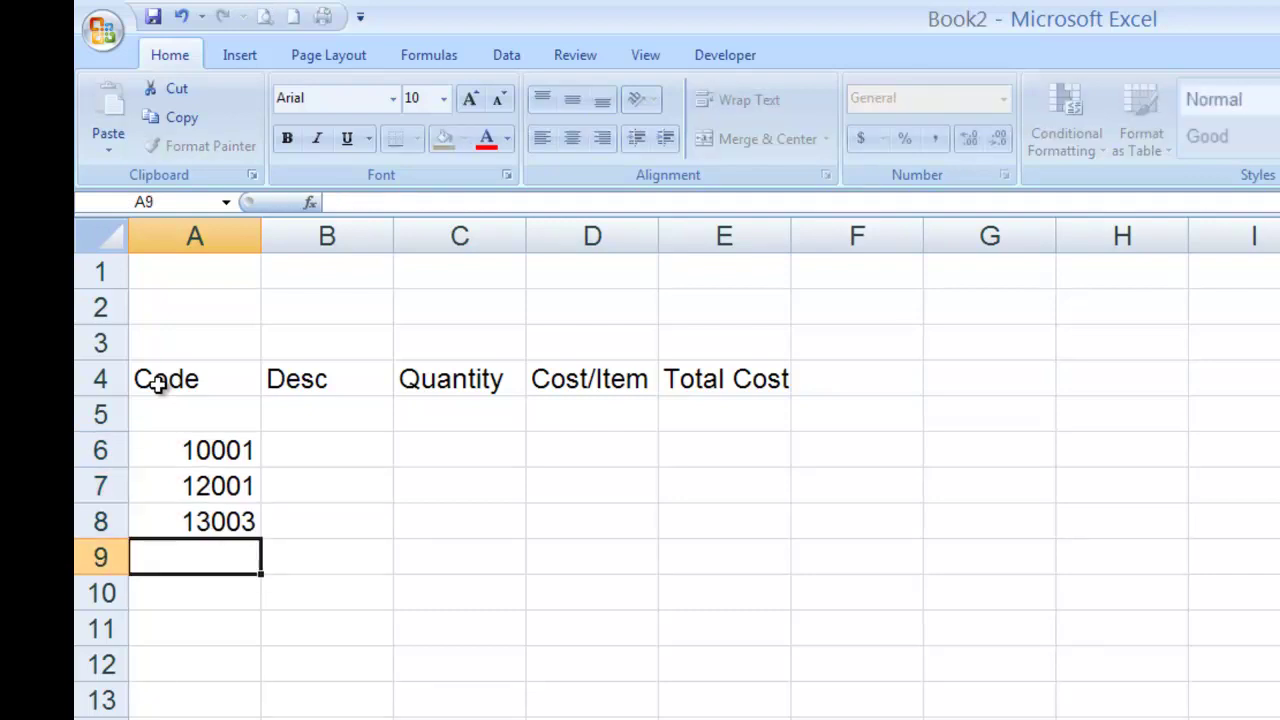
# Enter descriptions Garlic, Cayenne and Dill in B6:B8
pyautogui.press('Right')
pyautogui.press('Down')
pyautogui.press('Up')
pyautogui.press('Up')
pyautogui.press('Up')
pyautogui.press('Up')
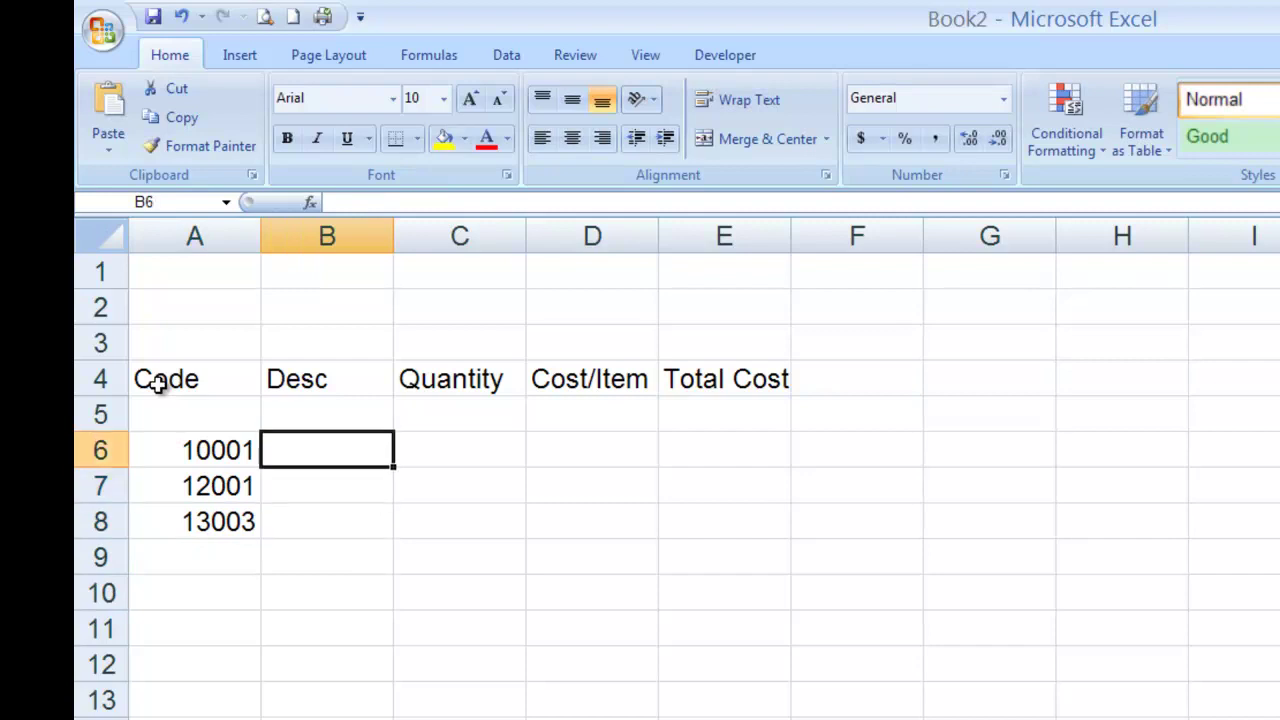
pyautogui.write('Garlic')
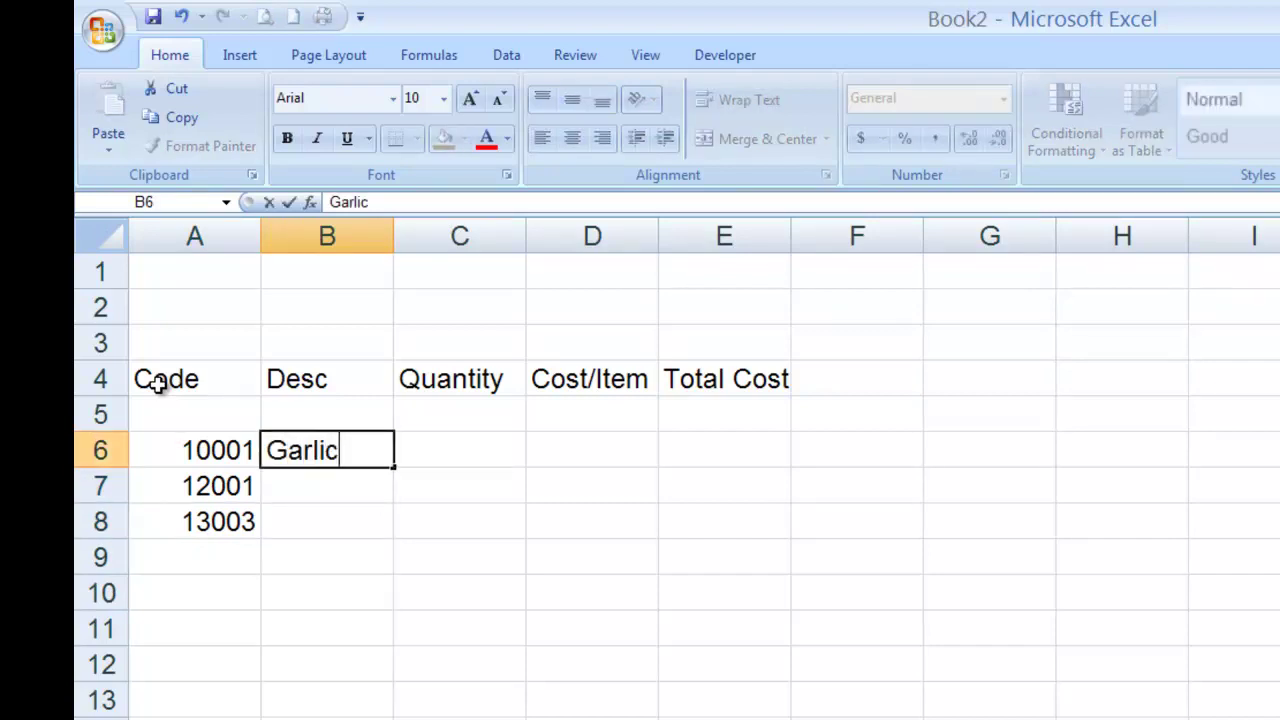
pyautogui.press('Return')
pyautogui.write('Cayenne')
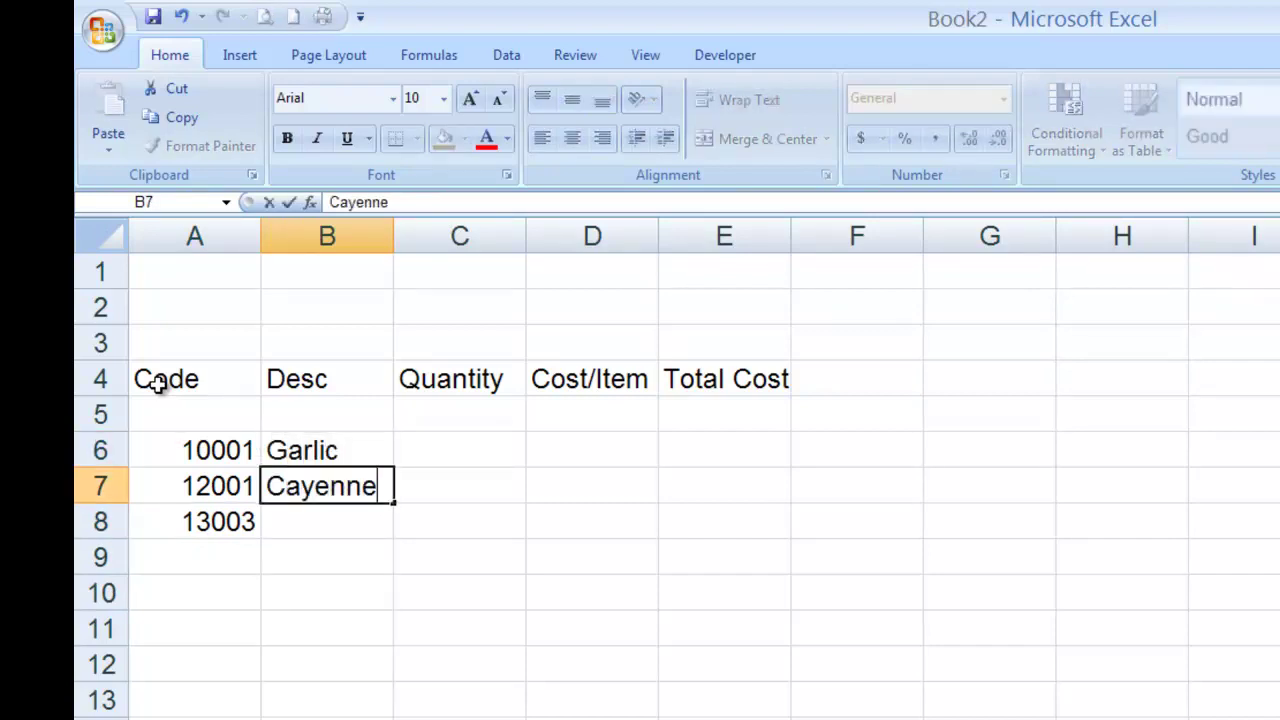
pyautogui.press('Return')
pyautogui.write('Dill')
pyautogui.press('Return')
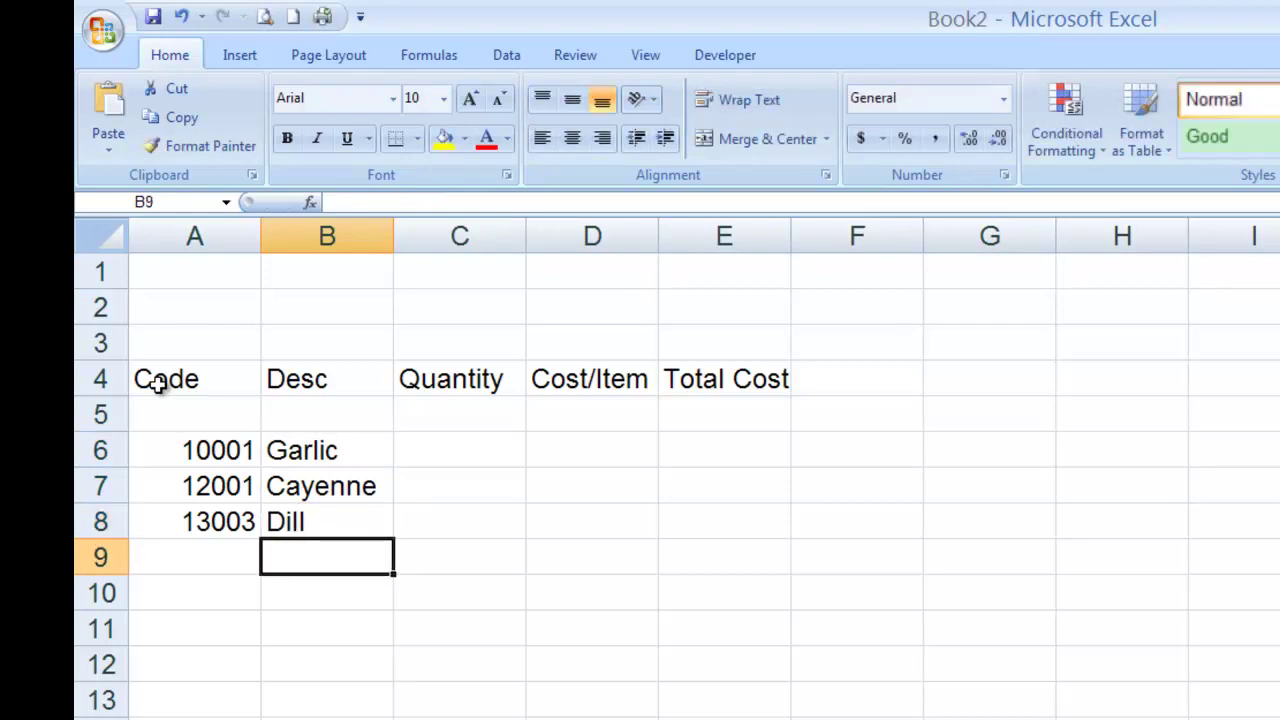
# Enter quantities 16, 7 and 5 in C6:C8
pyautogui.press('Right')
pyautogui.press('Right')
pyautogui.press('Left')
pyautogui.press('Left')
pyautogui.press('Right')
pyautogui.press('Up')
pyautogui.press('Up')
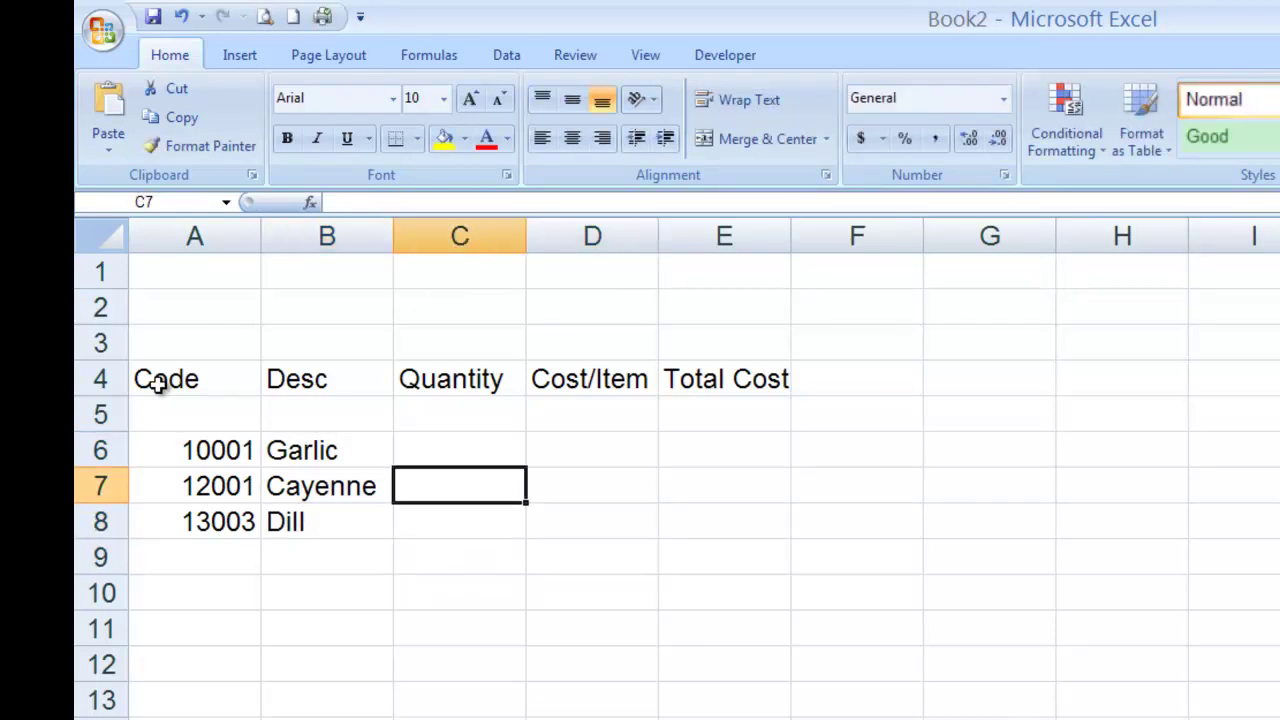
pyautogui.press('Up')
pyautogui.write('16')
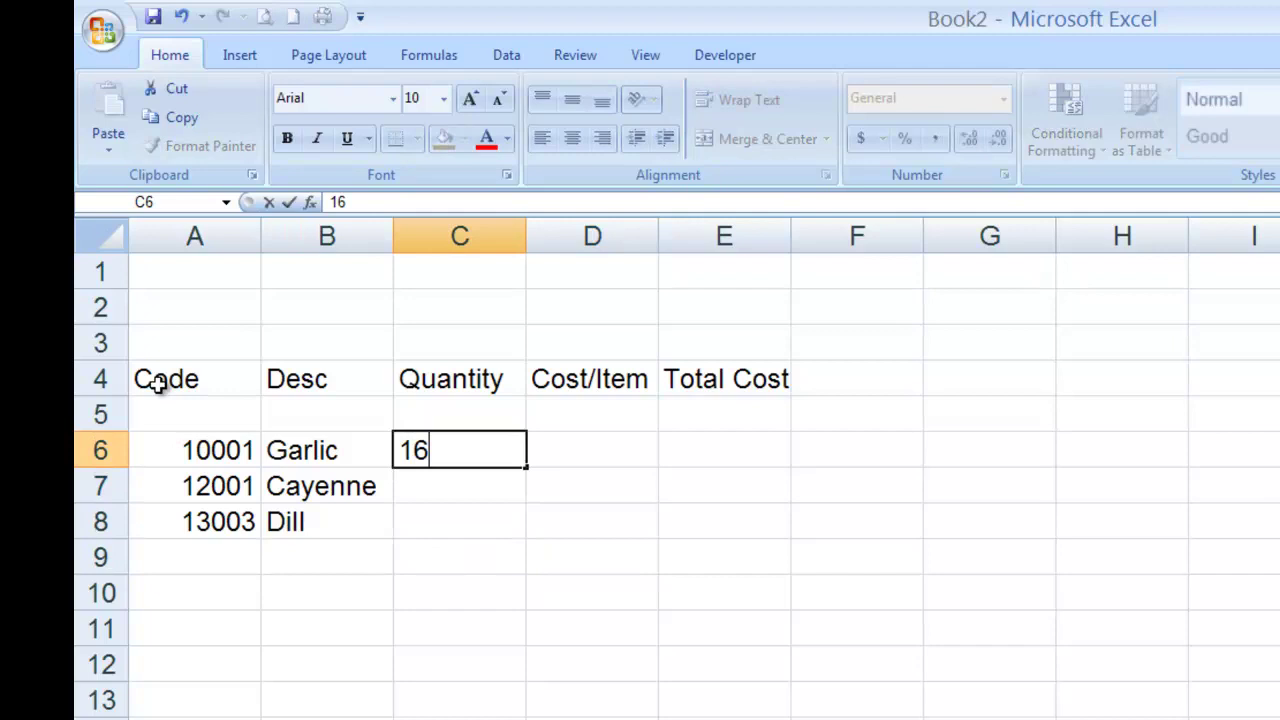
pyautogui.press('Return')
pyautogui.write('7')
pyautogui.press('Return')
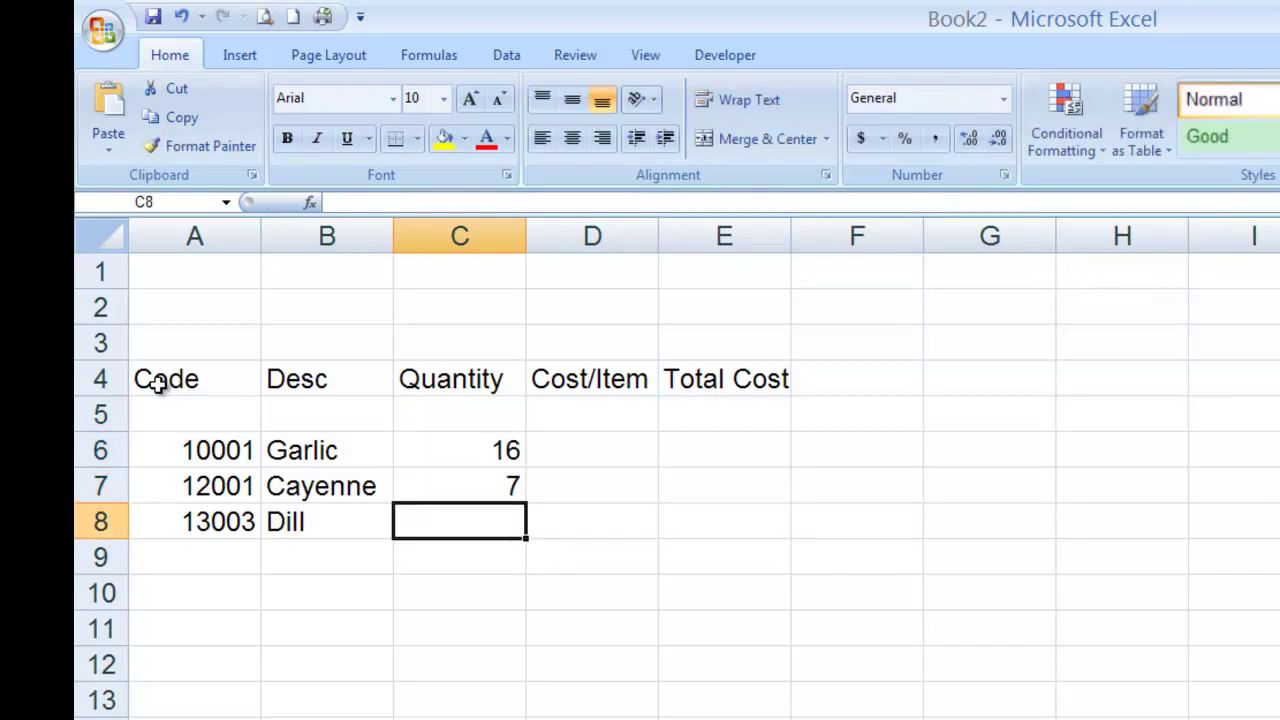
pyautogui.write('5')
pyautogui.press('Return')
# Enter costs per item 2.5, 4 and 6 in D6:D8
pyautogui.press('Right')
pyautogui.press('Up')
pyautogui.press('Up')
pyautogui.press('Up')
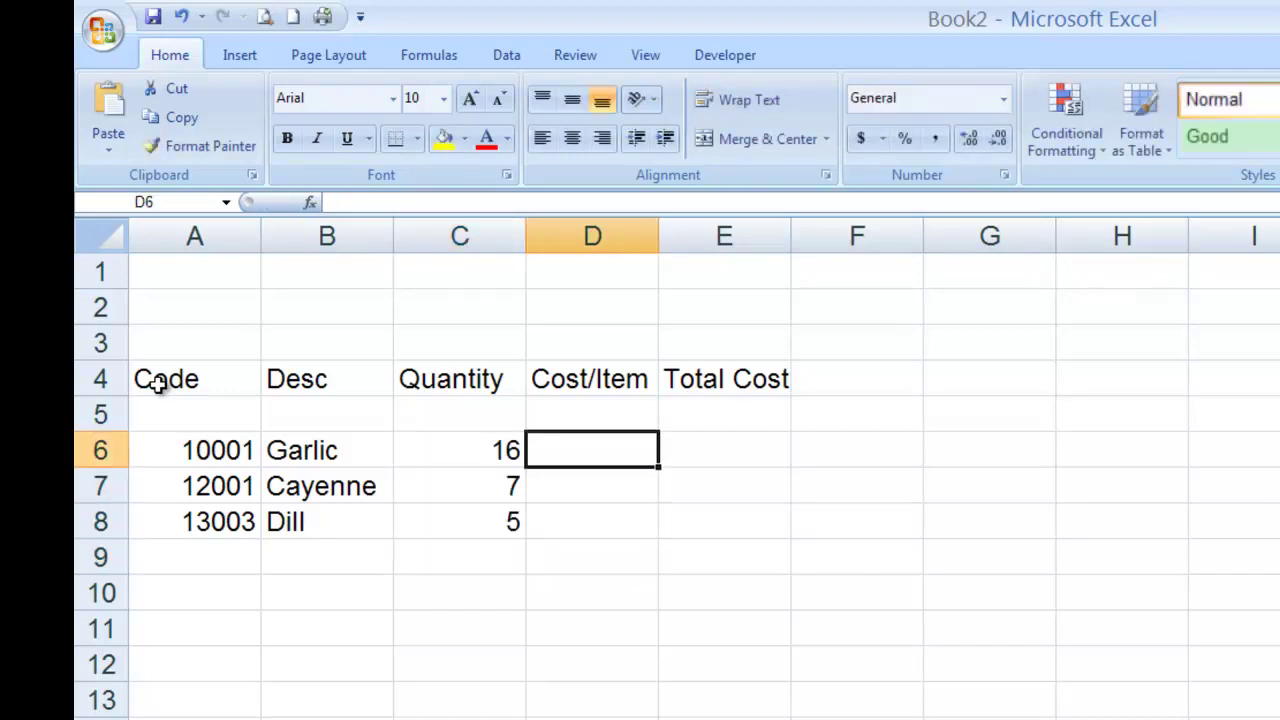
pyautogui.write('2.5')
pyautogui.press('Return')
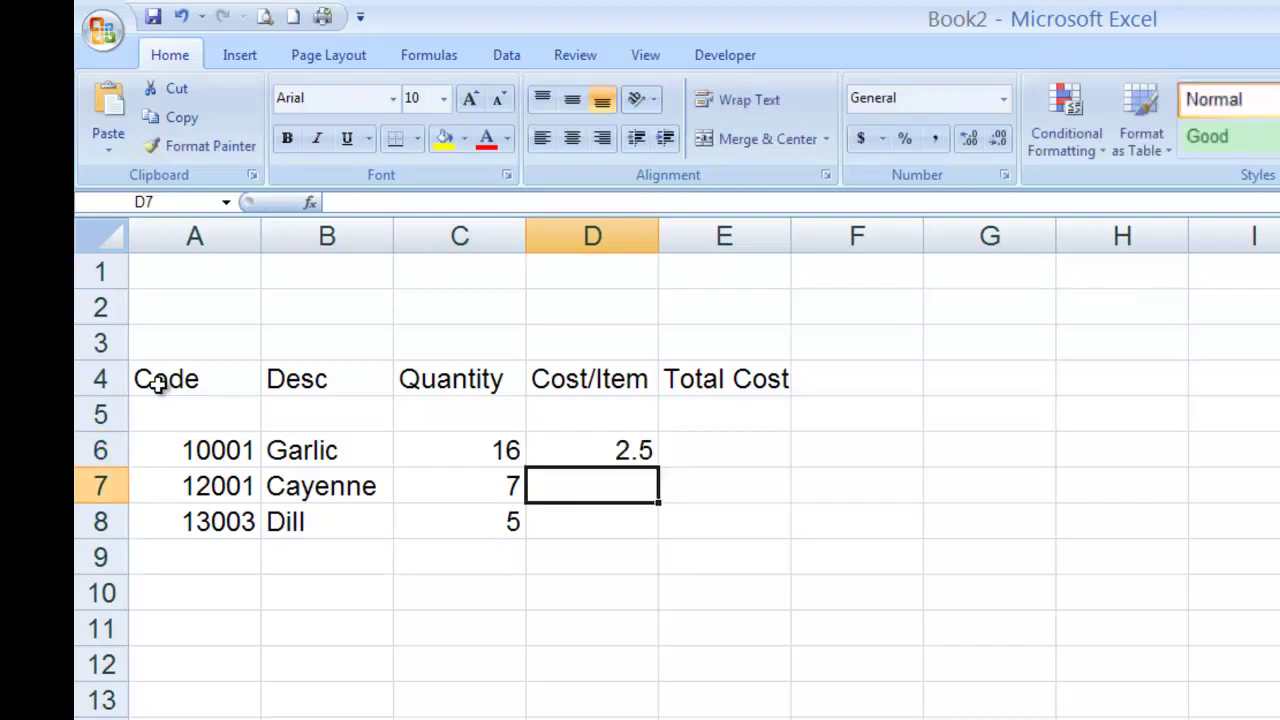
pyautogui.write('4')
pyautogui.press('Return')
pyautogui.write('6')
pyautogui.press('Return')
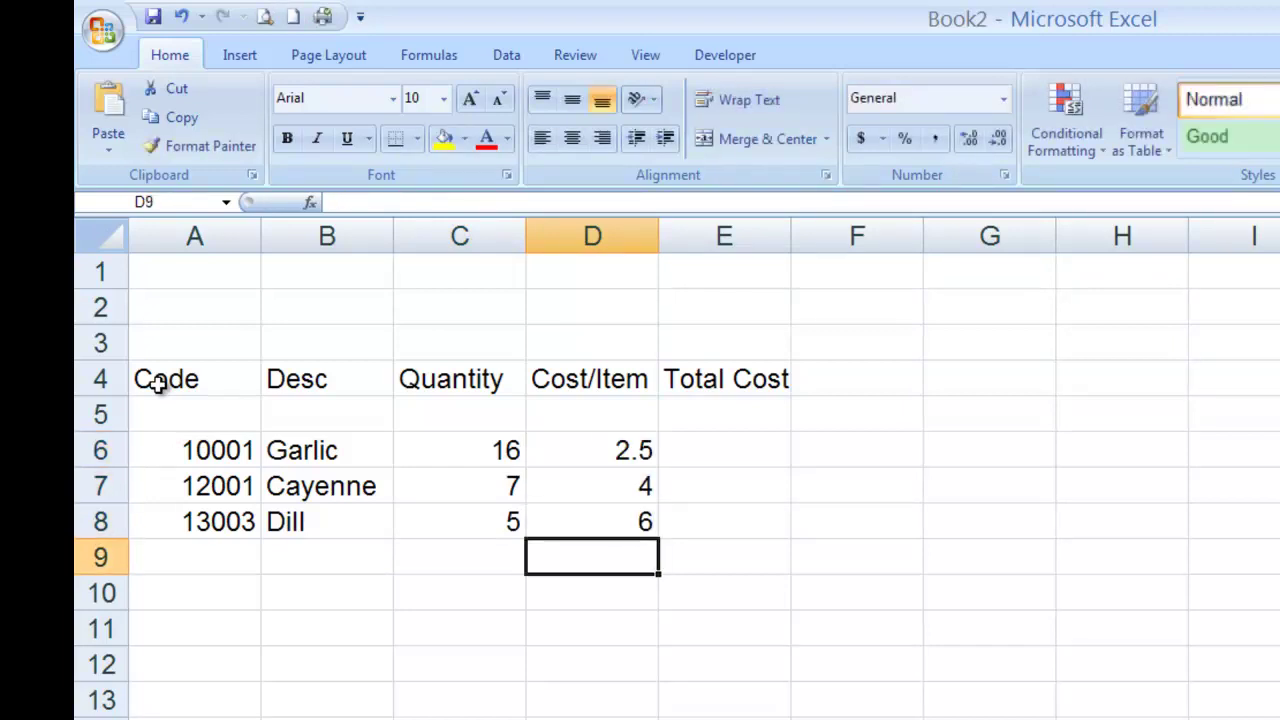
pyautogui.press('Right')
pyautogui.press('Up')
pyautogui.press('Up')
pyautogui.press('Up')
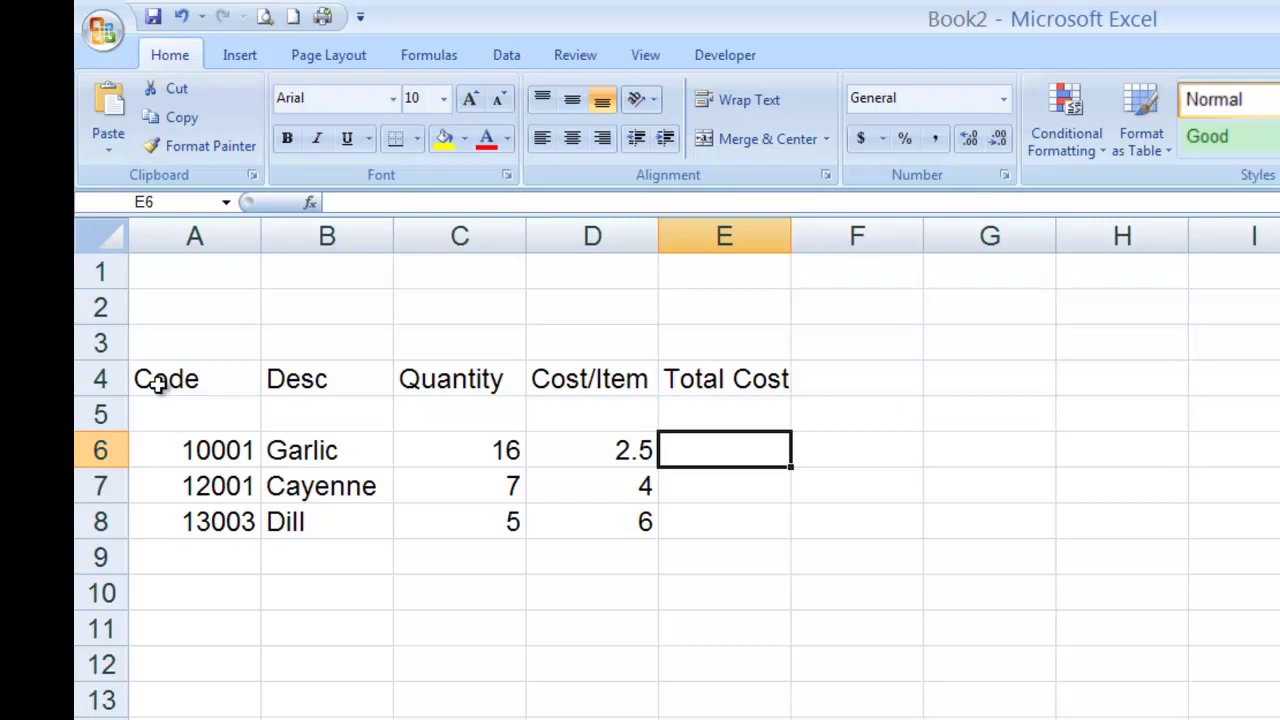
# Enter =c6*d6 in E6 so Garlic's Total Cost shows 40
pyautogui.write('=')
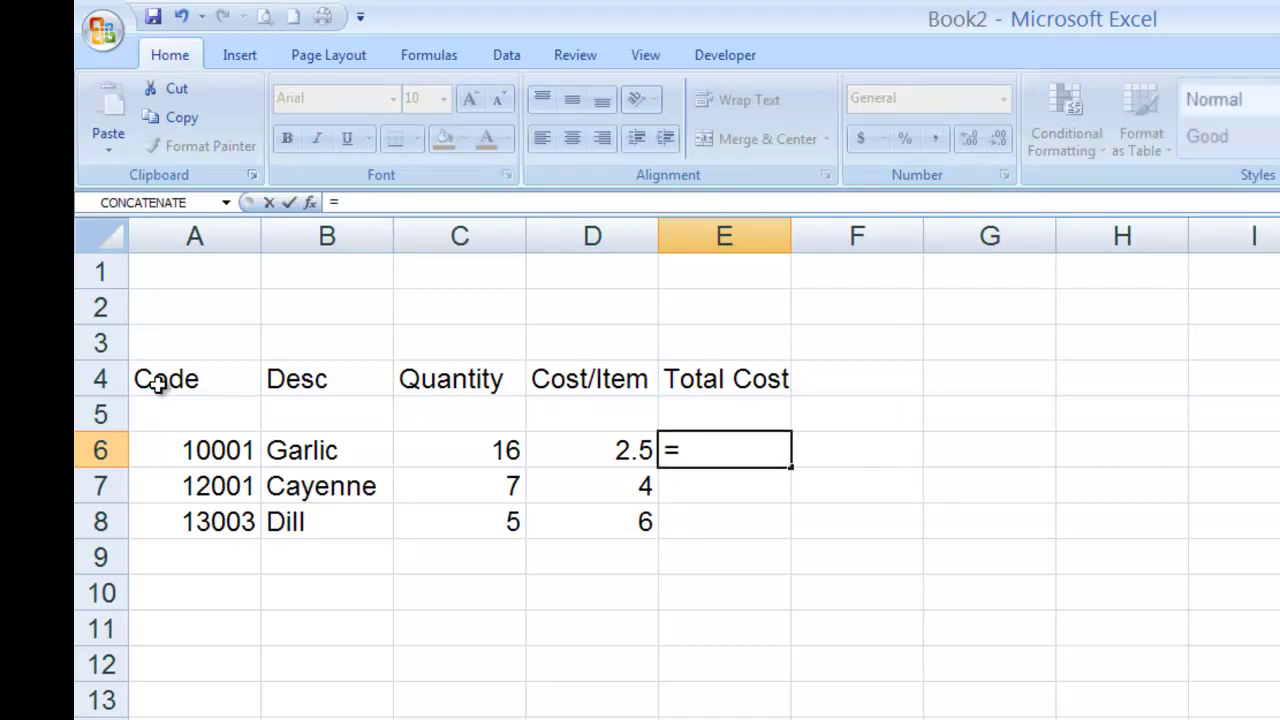
pyautogui.write('c')
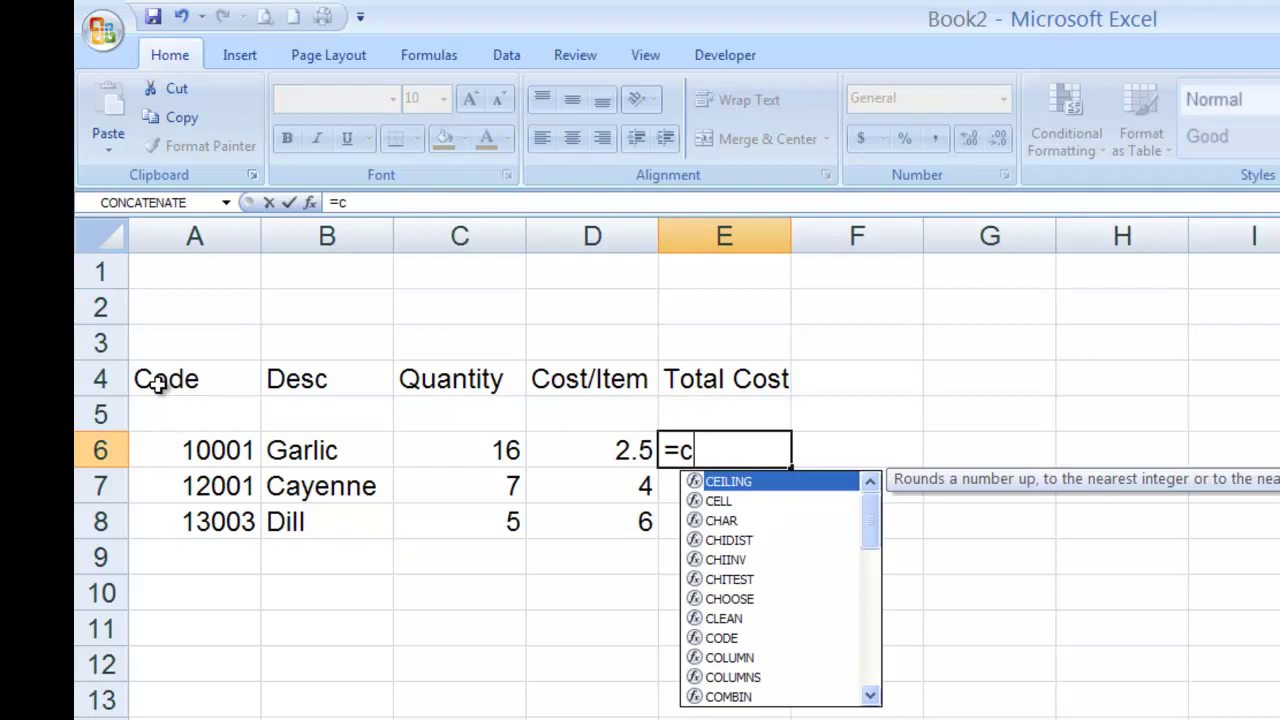
pyautogui.write('6')
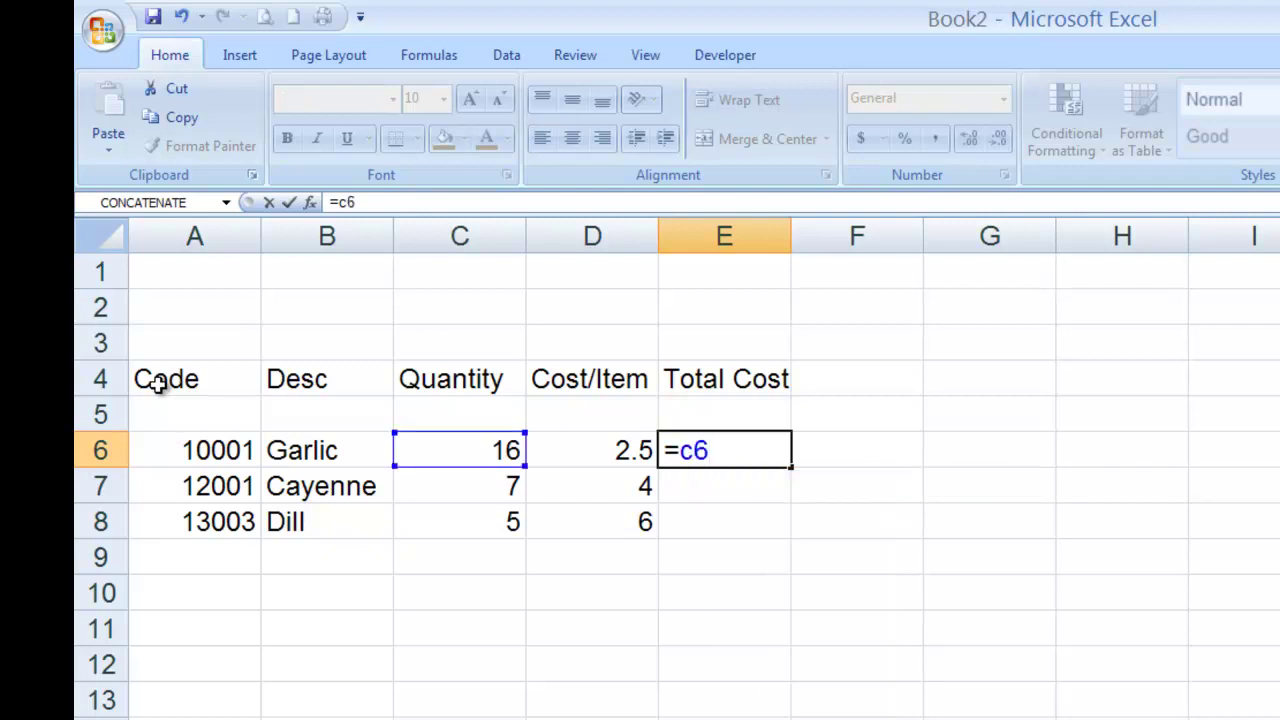
pyautogui.write('*d6')
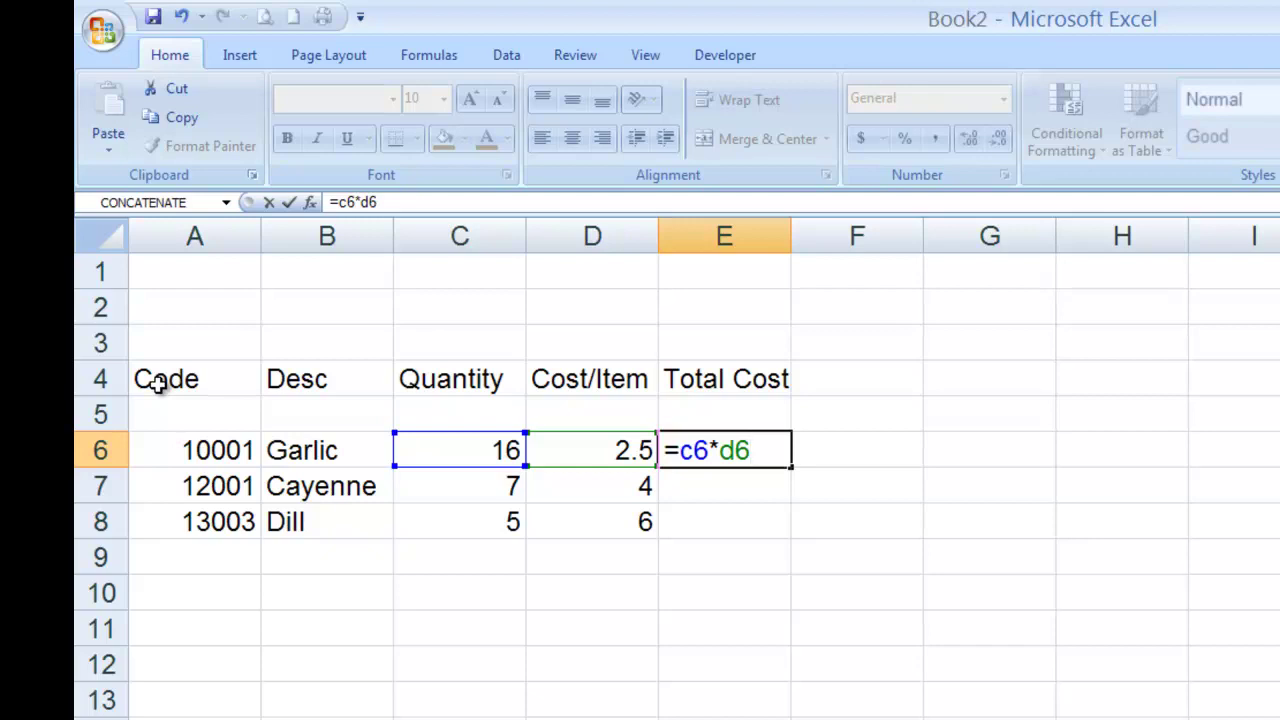
pyautogui.press('Return')
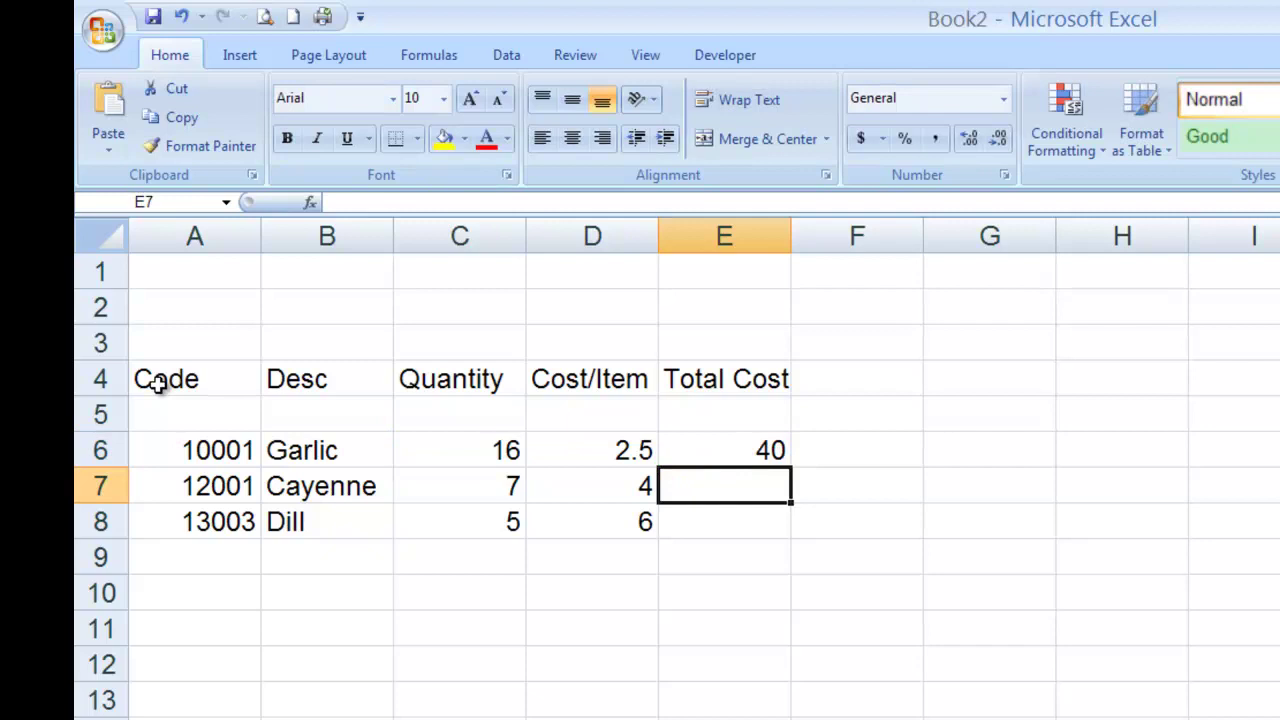
# Enter =c7*d7 in E7 and =c8*d8 in E8, giving totals 28 and 30
pyautogui.write('=')
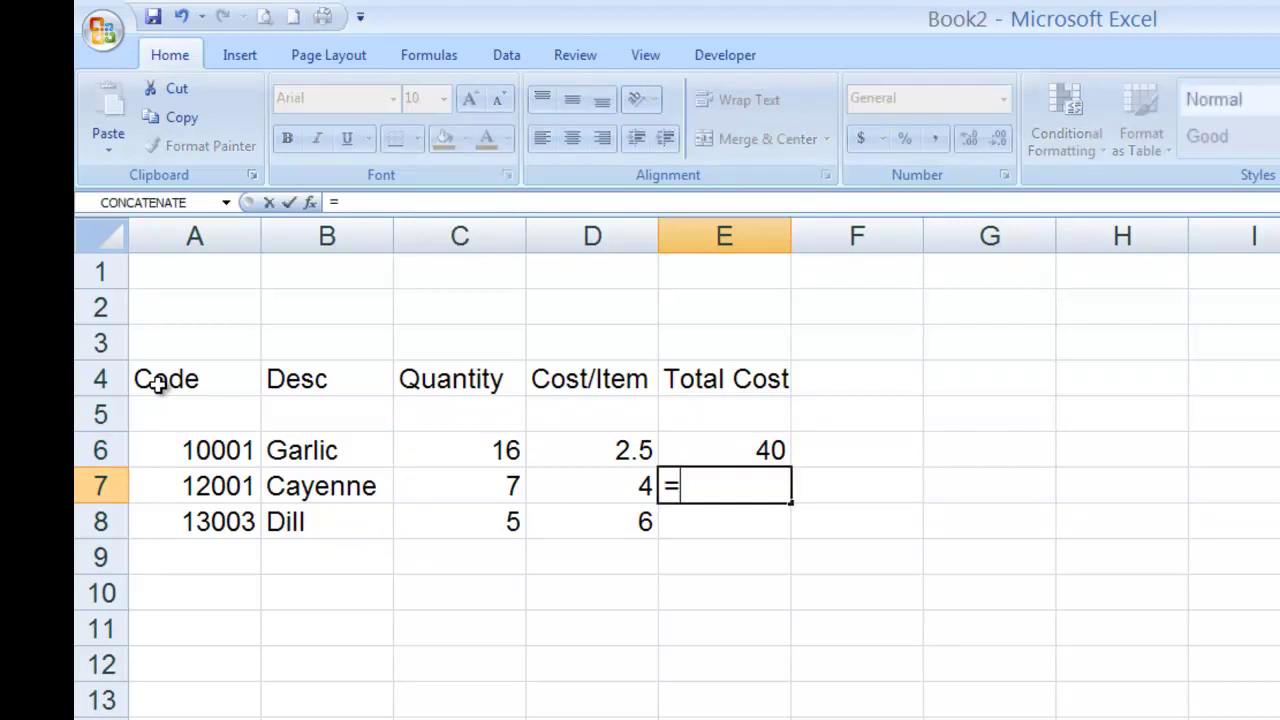
pyautogui.write('c7')
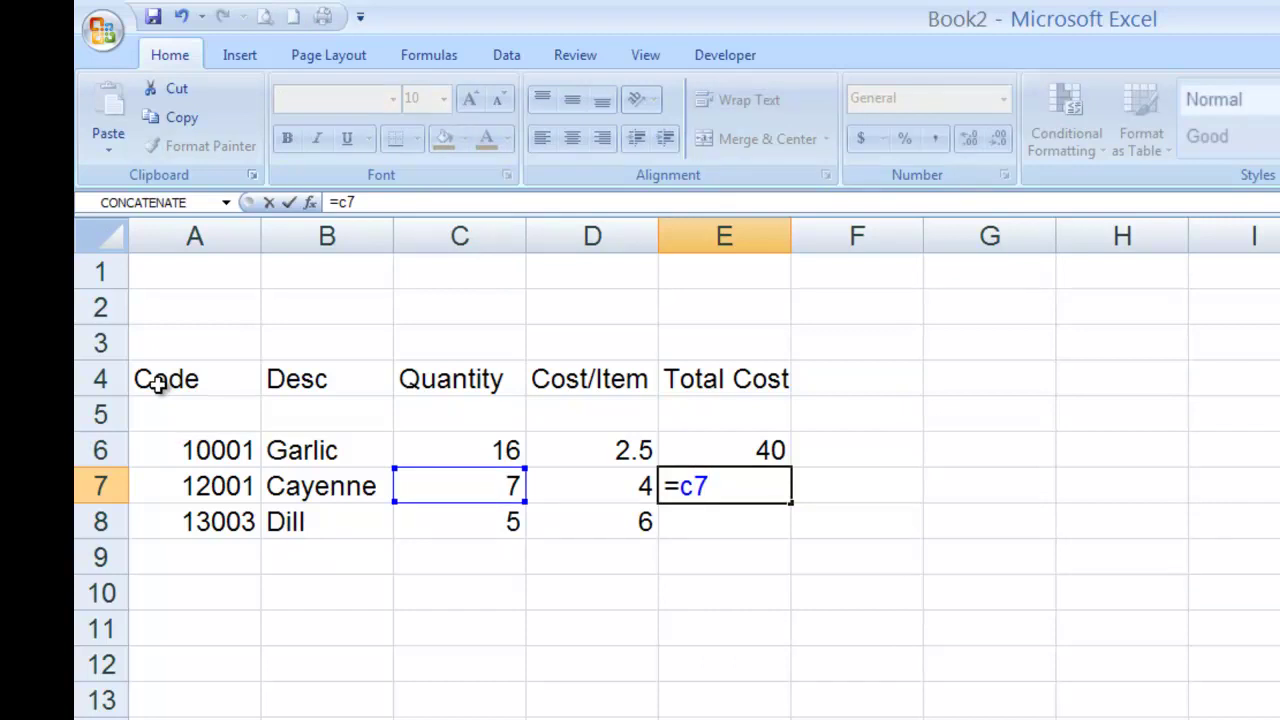
pyautogui.write('*d7')
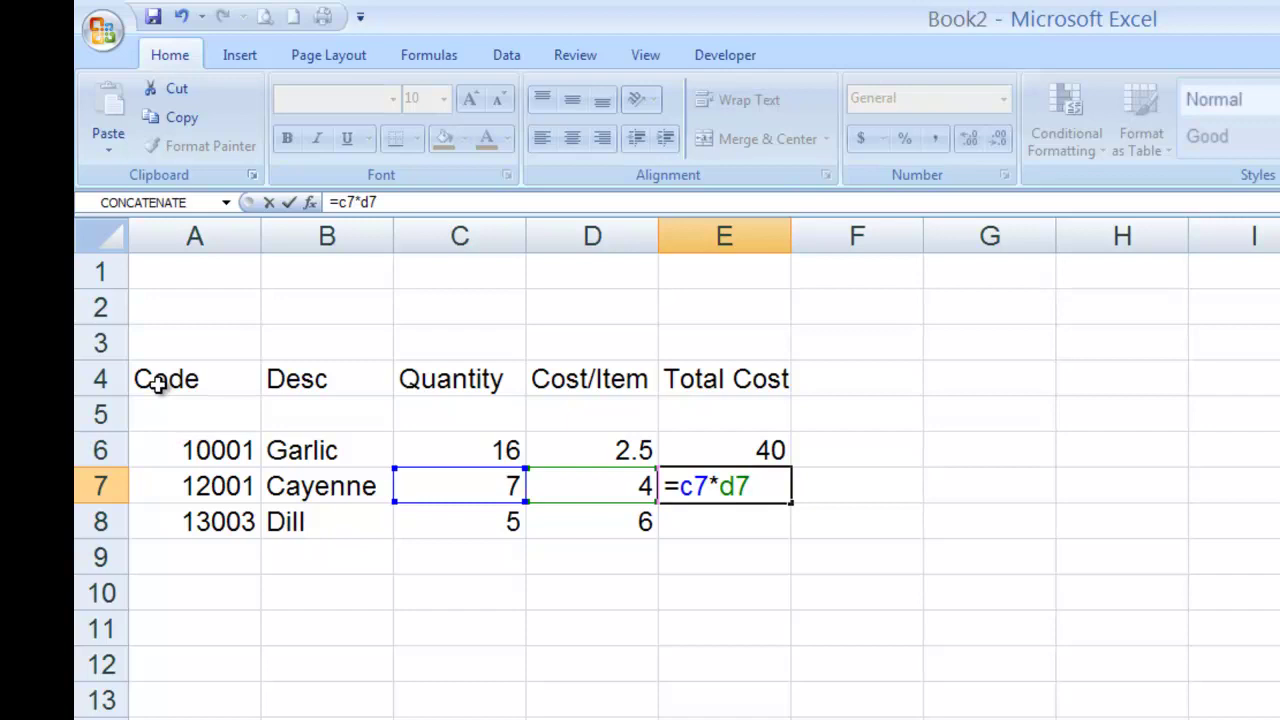
pyautogui.press('Return')
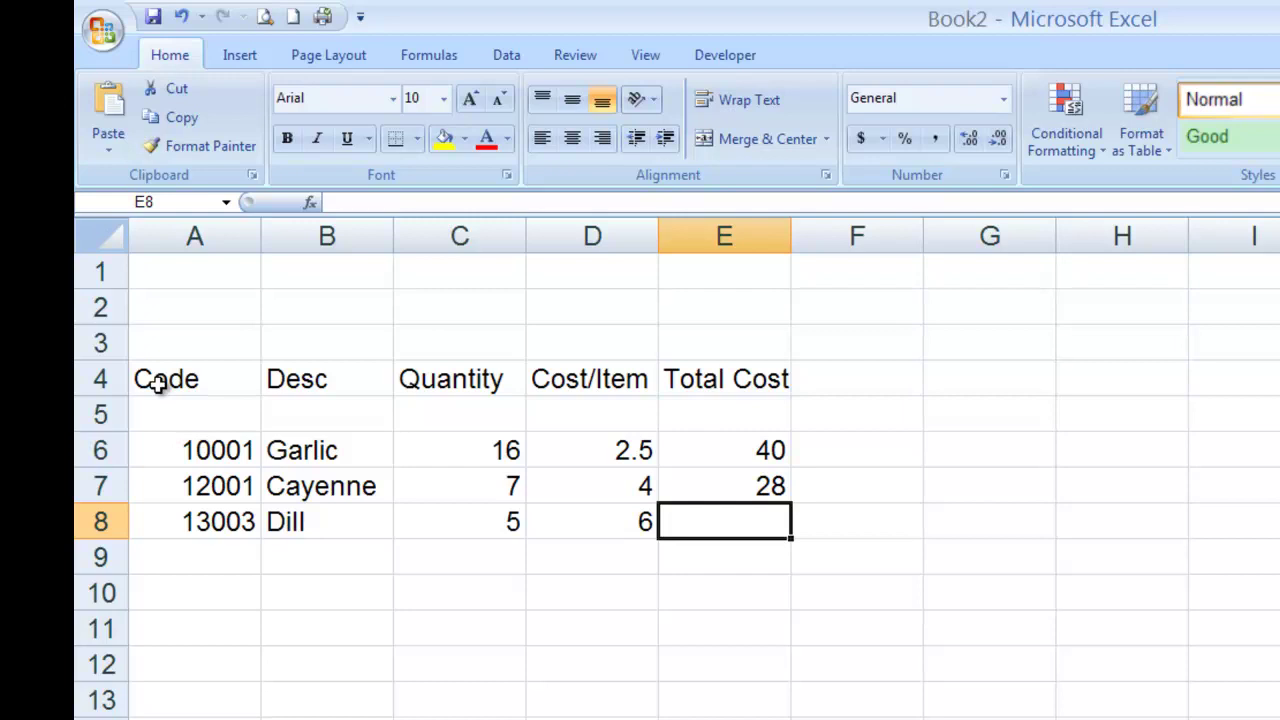
pyautogui.write('=')
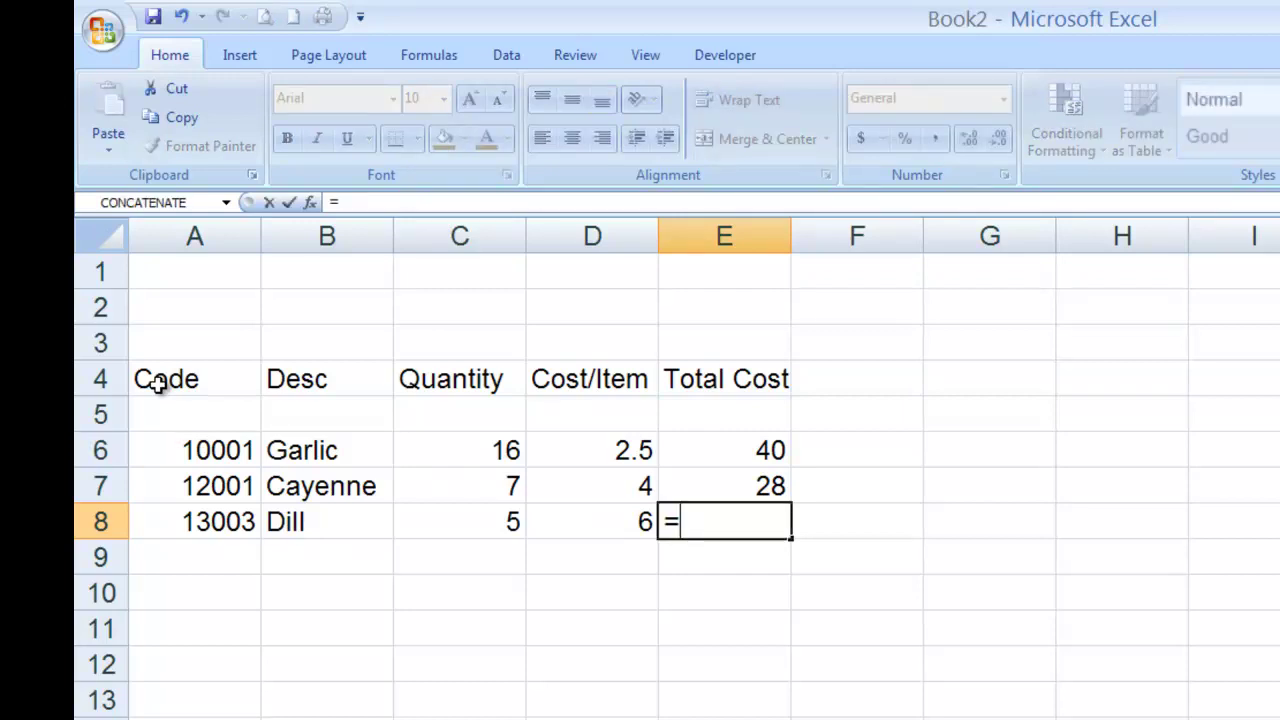
pyautogui.write('c8')
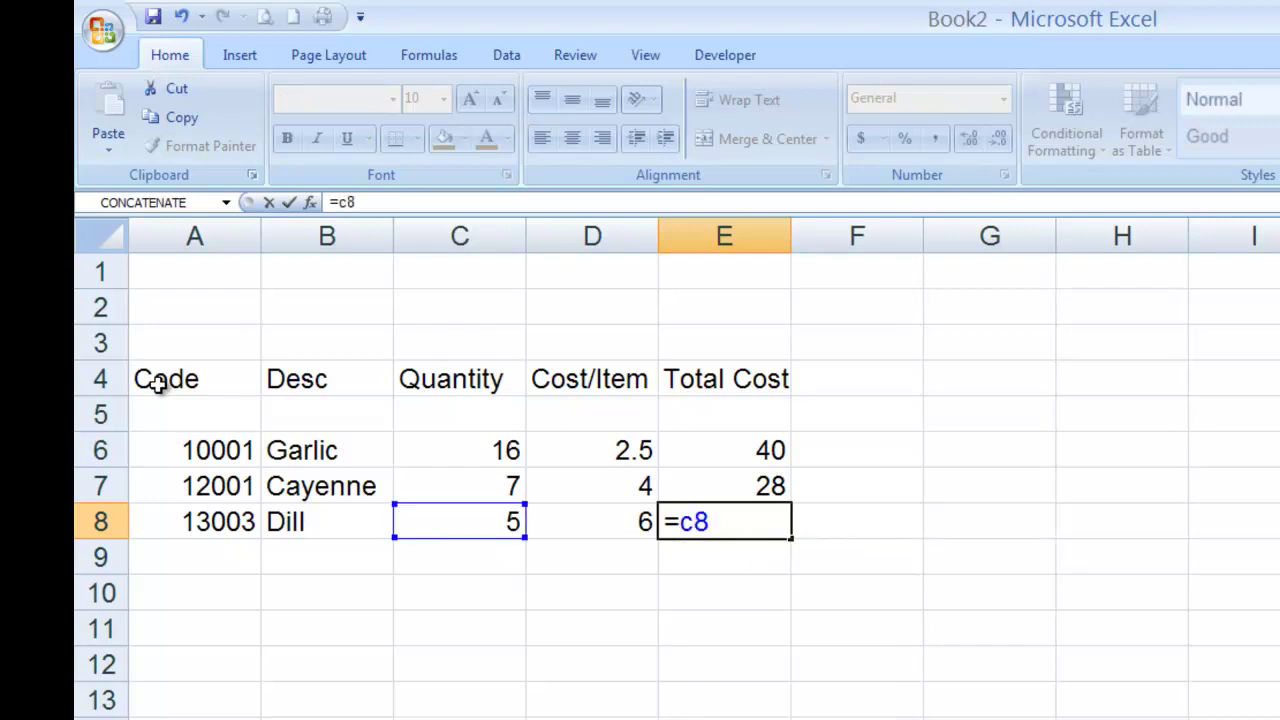
pyautogui.write('*d8')
pyautogui.press('Return')
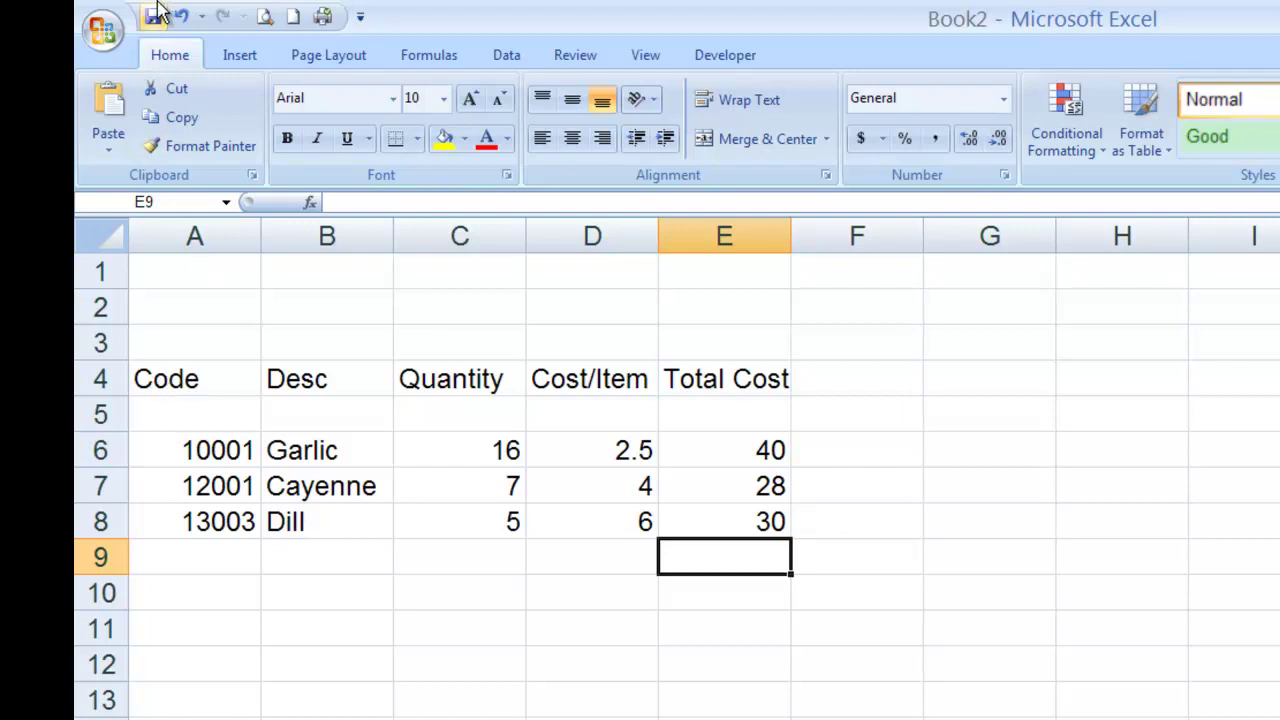
# Insert the outlander picture from the Unit_02 folder onto the spice worksheet
pyautogui.click(231, 62)
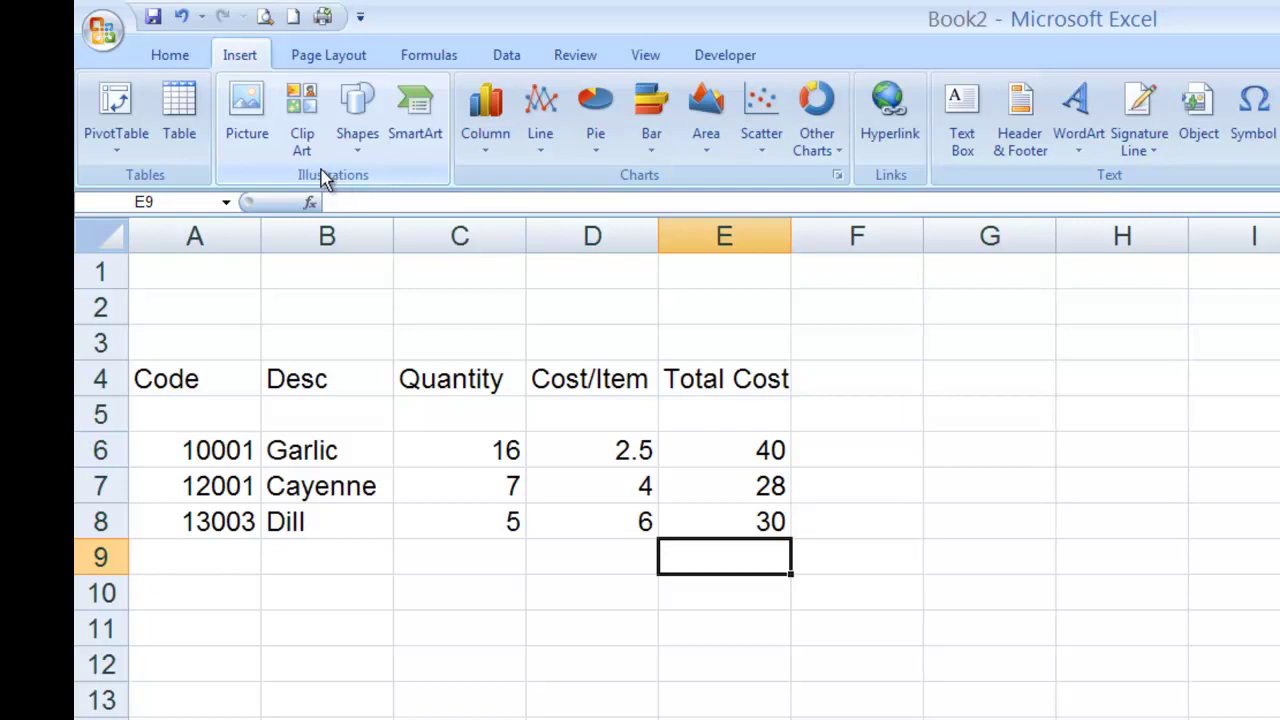
pyautogui.click(253, 131)
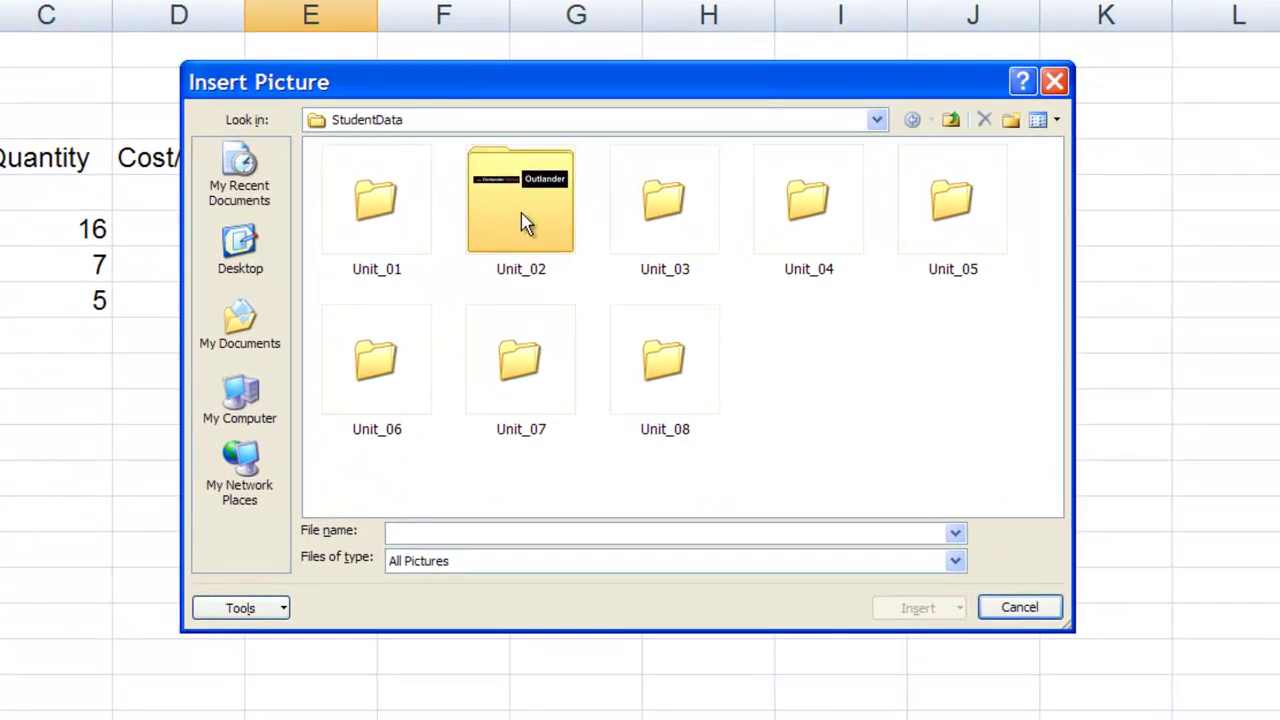
pyautogui.doubleClick(524, 221)
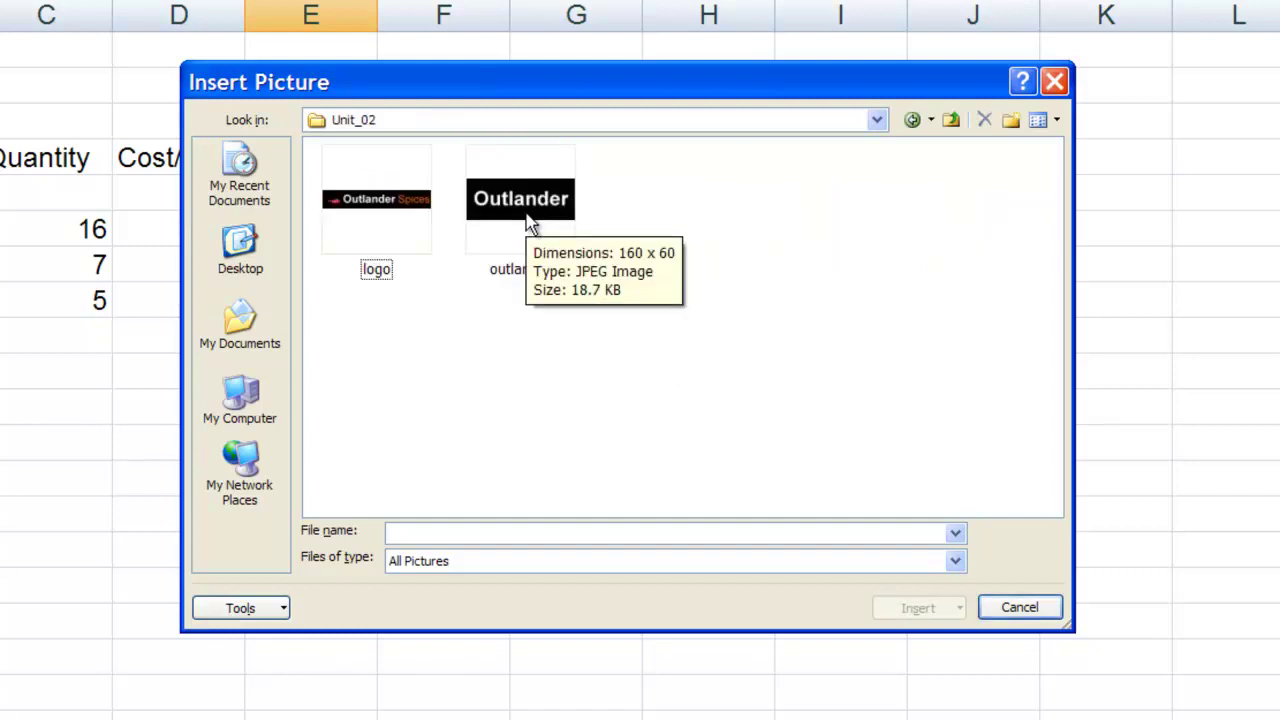
pyautogui.click(546, 203)
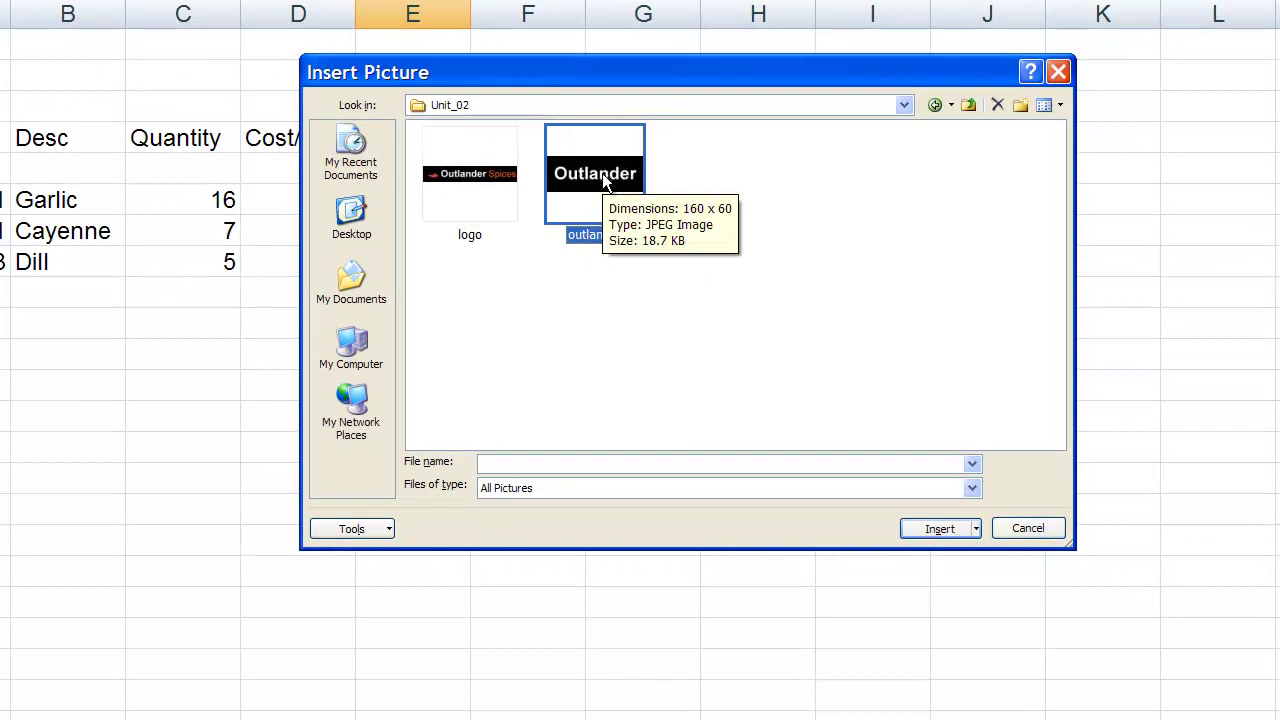
pyautogui.click(933, 530)
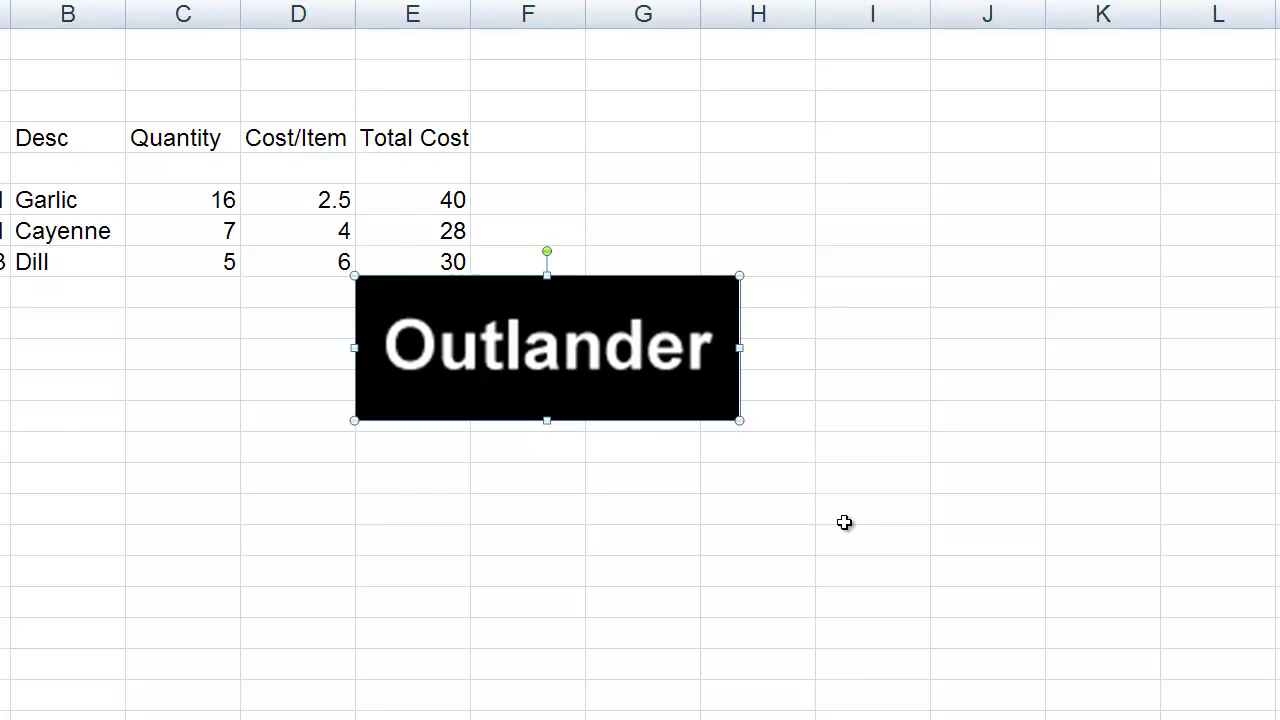
# Shrink the Outlander logo and move it into rows 1–3 above the product table
pyautogui.moveTo(646, 360); pyautogui.dragTo(352, 447)
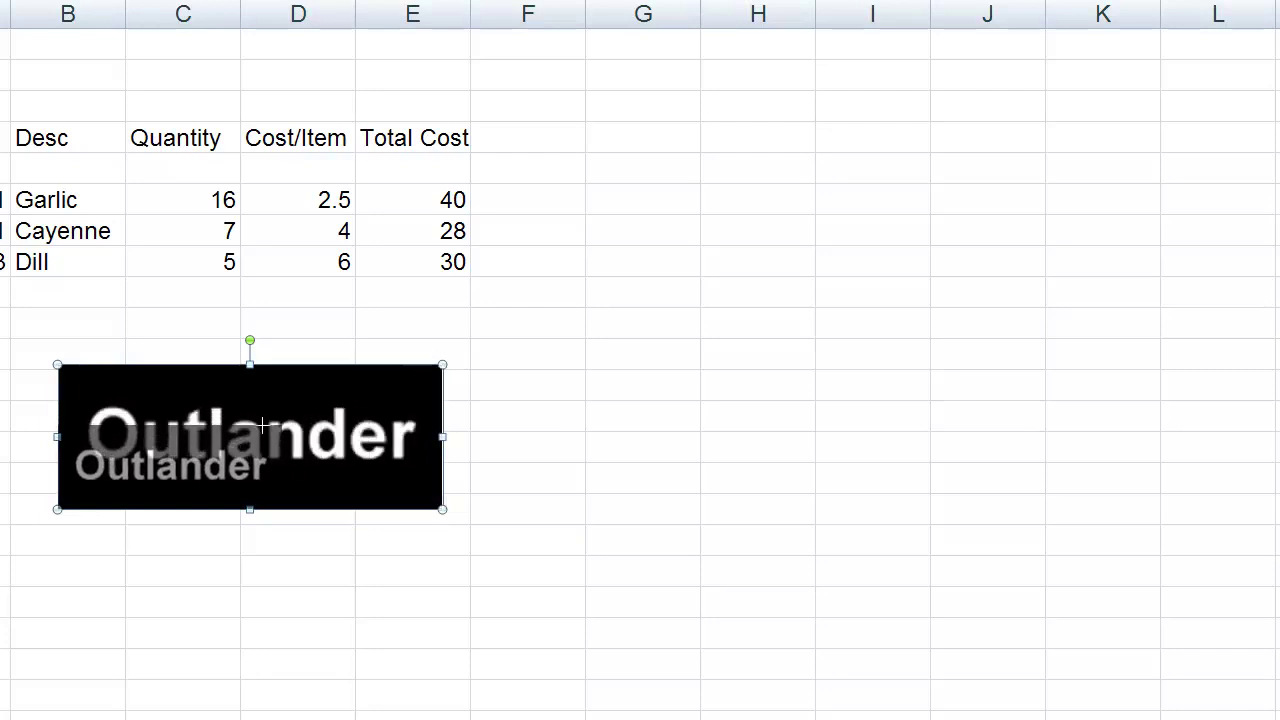
pyautogui.moveTo(262, 426); pyautogui.dragTo(260, 425)
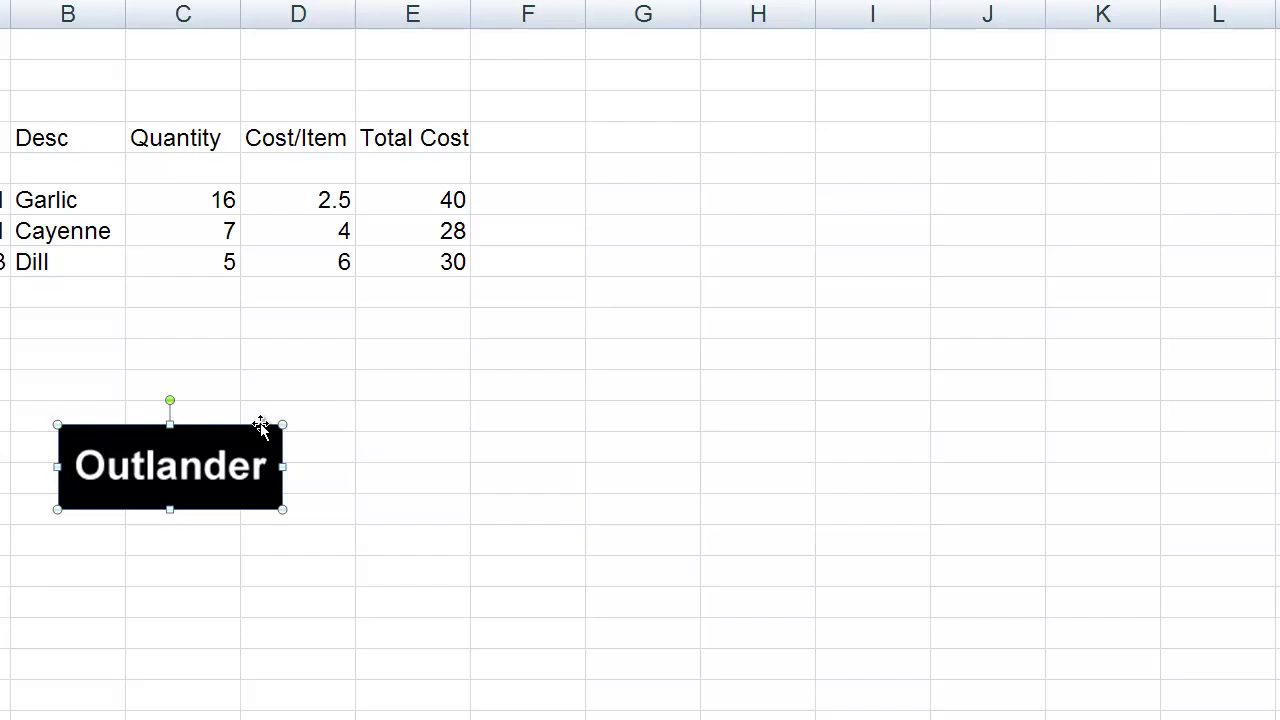
pyautogui.moveTo(219, 452); pyautogui.dragTo(64, 66)
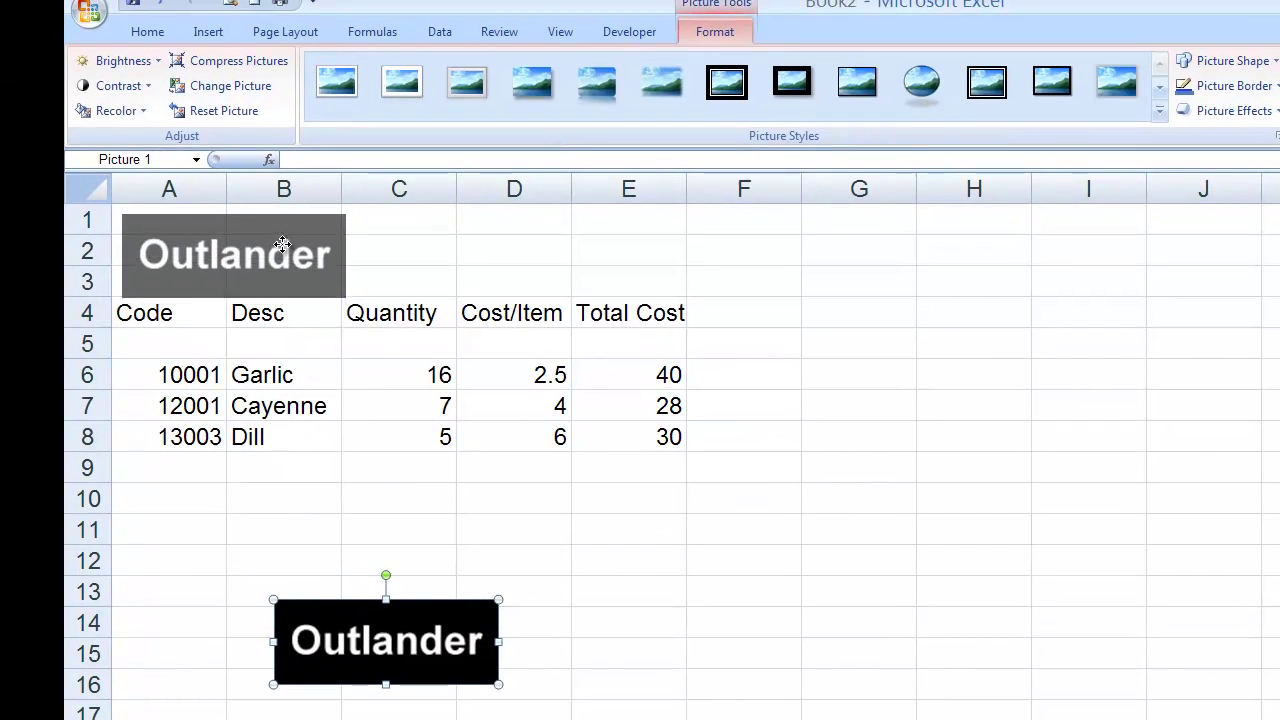
pyautogui.moveTo(283, 245); pyautogui.dragTo(280, 249)
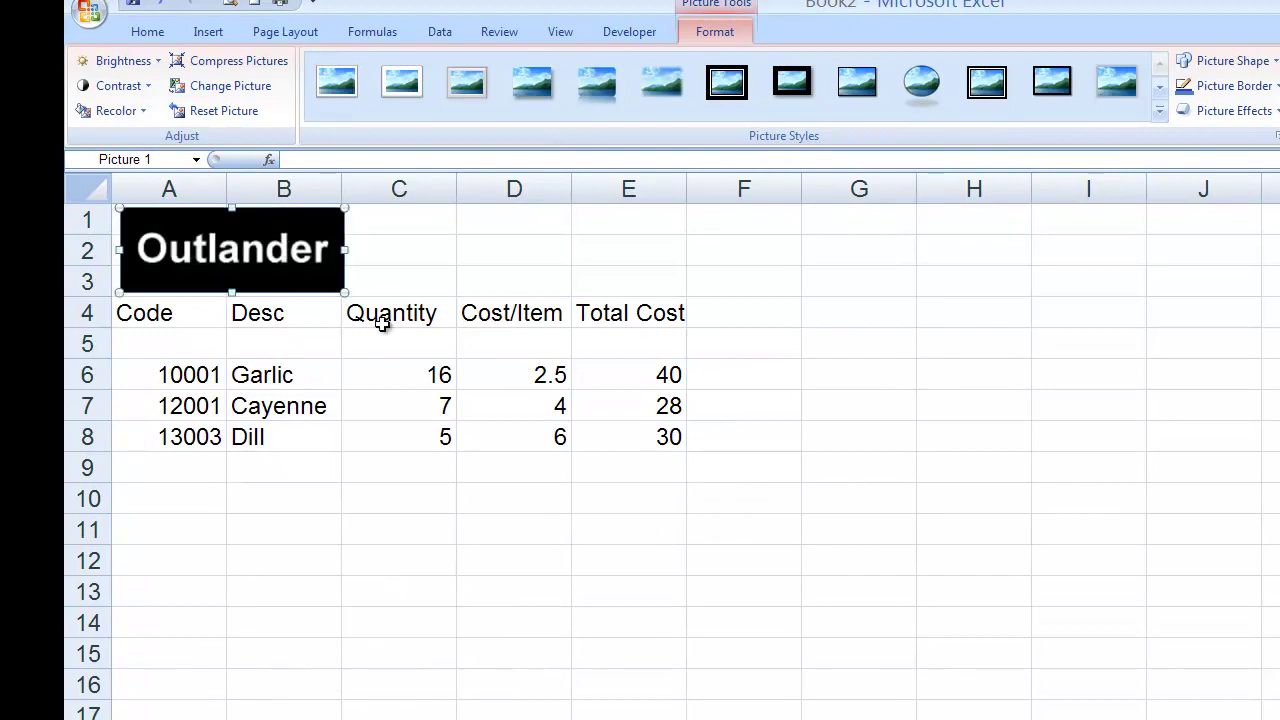
pyautogui.click(737, 581)
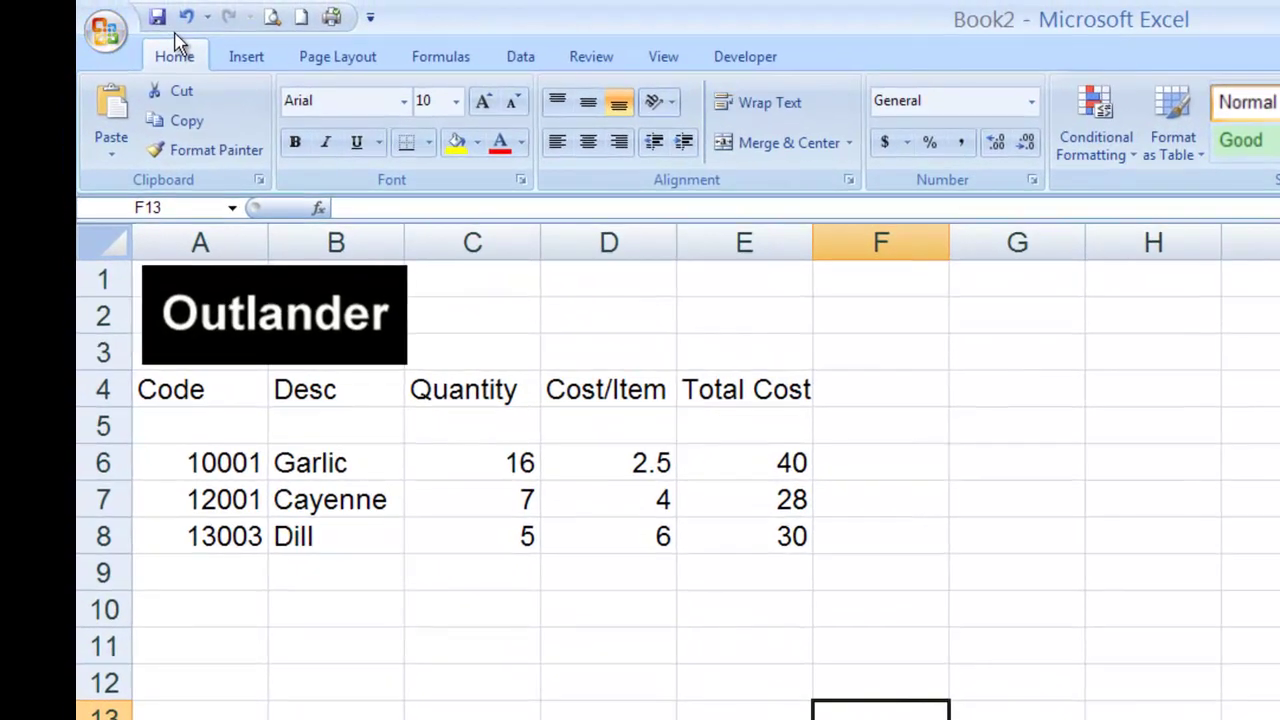
# Start saving the workbook into the Unit_02 folder, with the default name Book2 selected for replacement
pyautogui.click(102, 36)
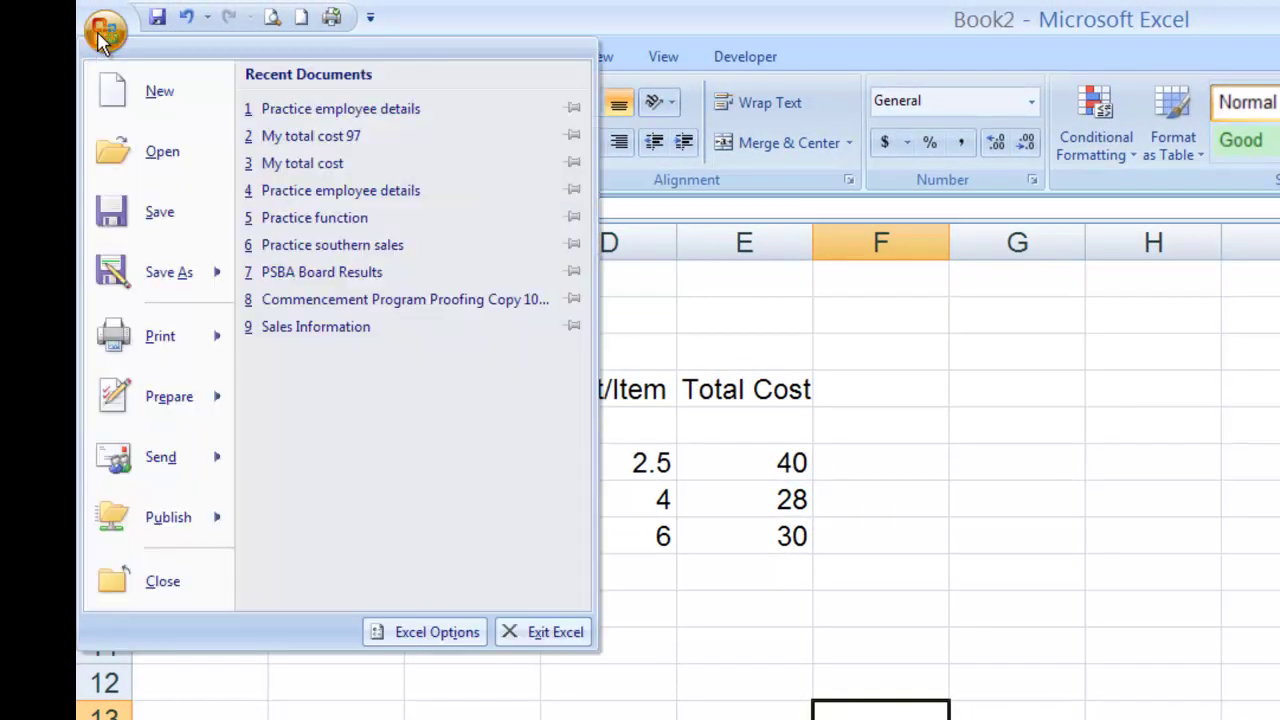
pyautogui.click(158, 212)
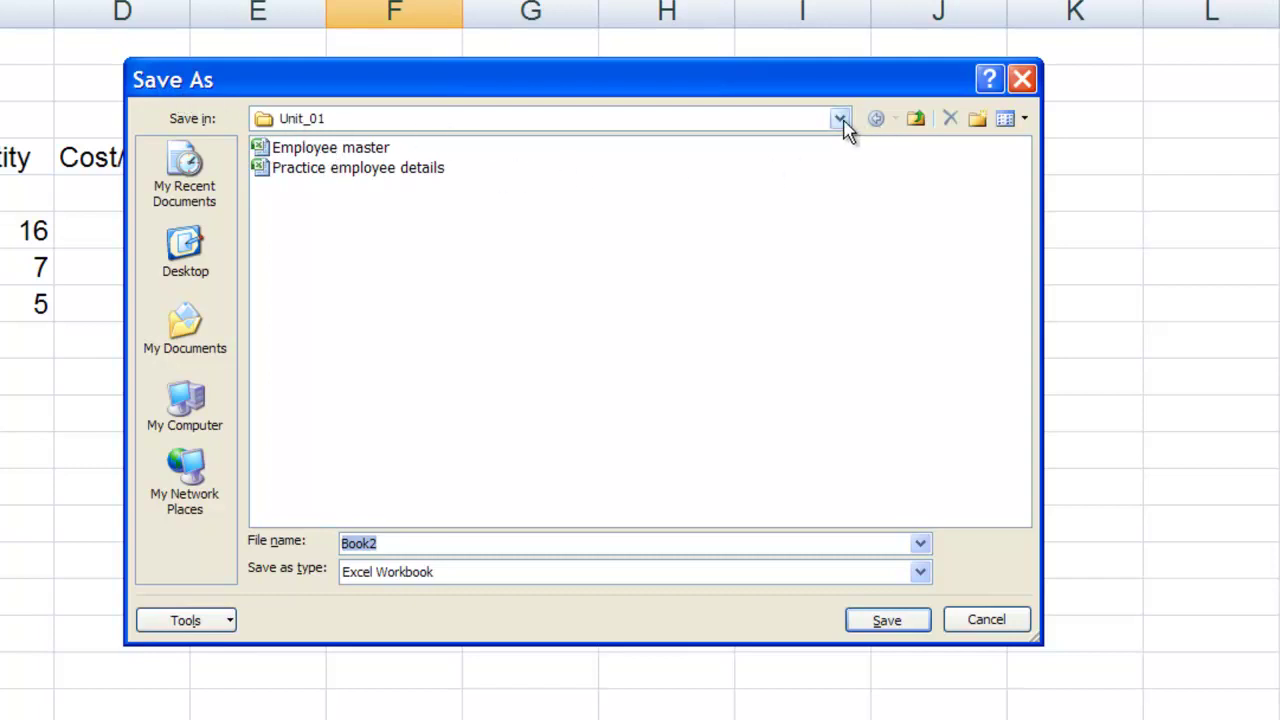
pyautogui.click(916, 119)
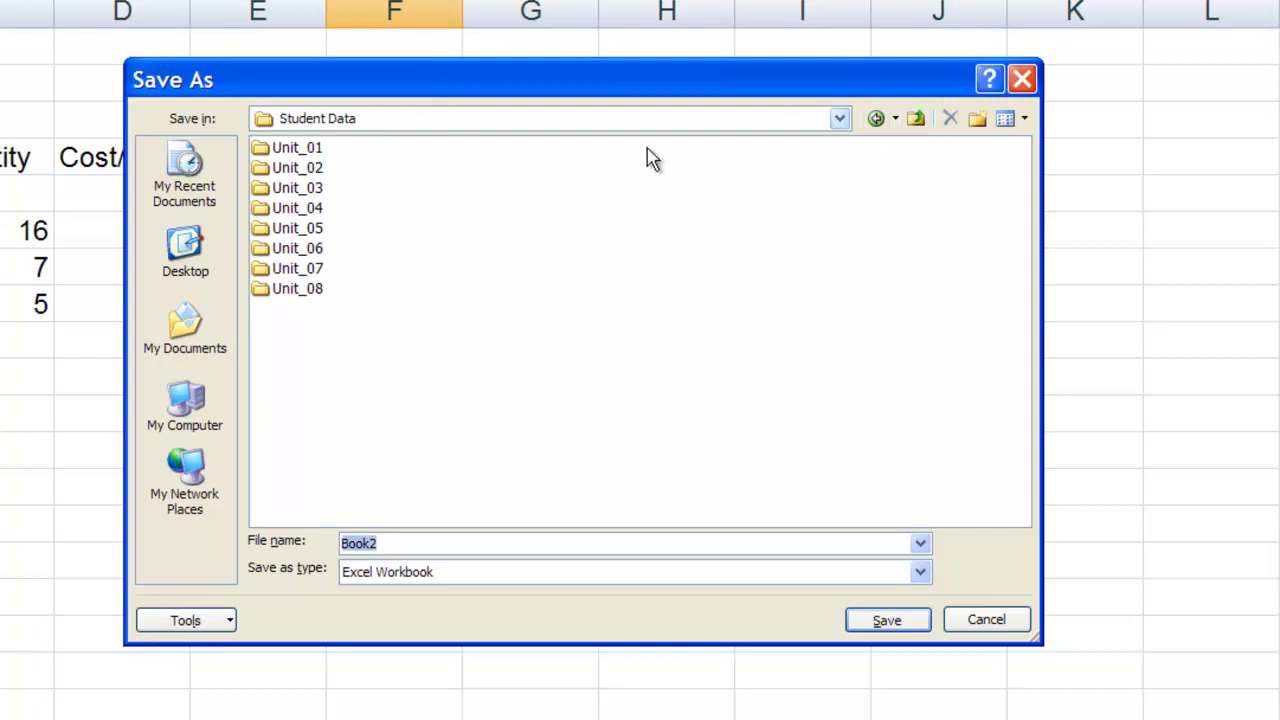
pyautogui.doubleClick(297, 169)
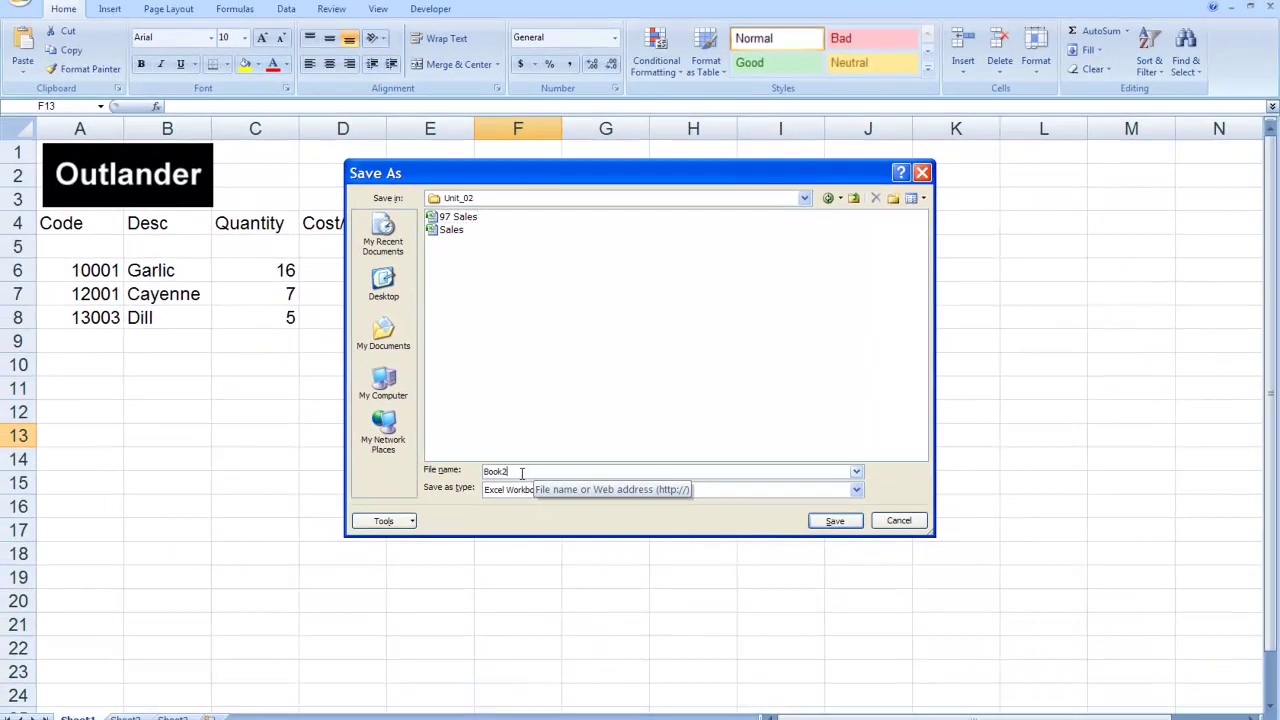
pyautogui.click(515, 471)
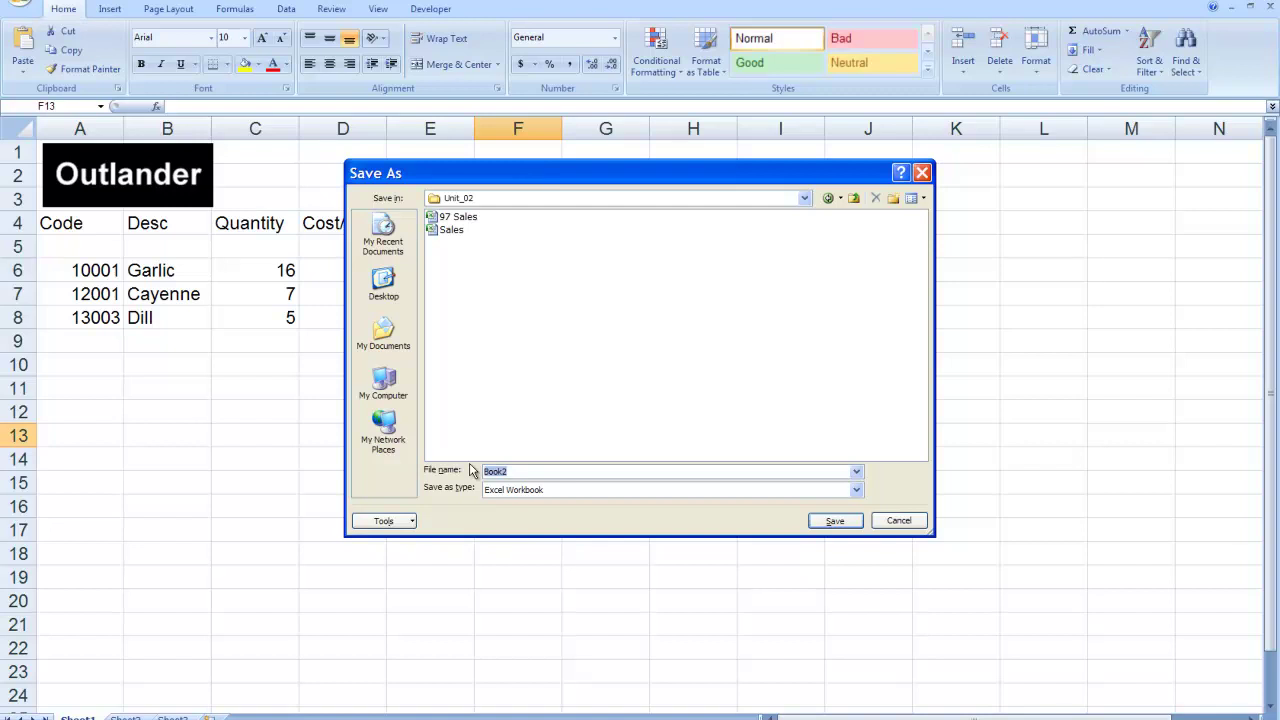
# Name the workbook 'My total costs' and save it in Unit_02
pyautogui.write('My total costs')
pyautogui.click(834, 520)
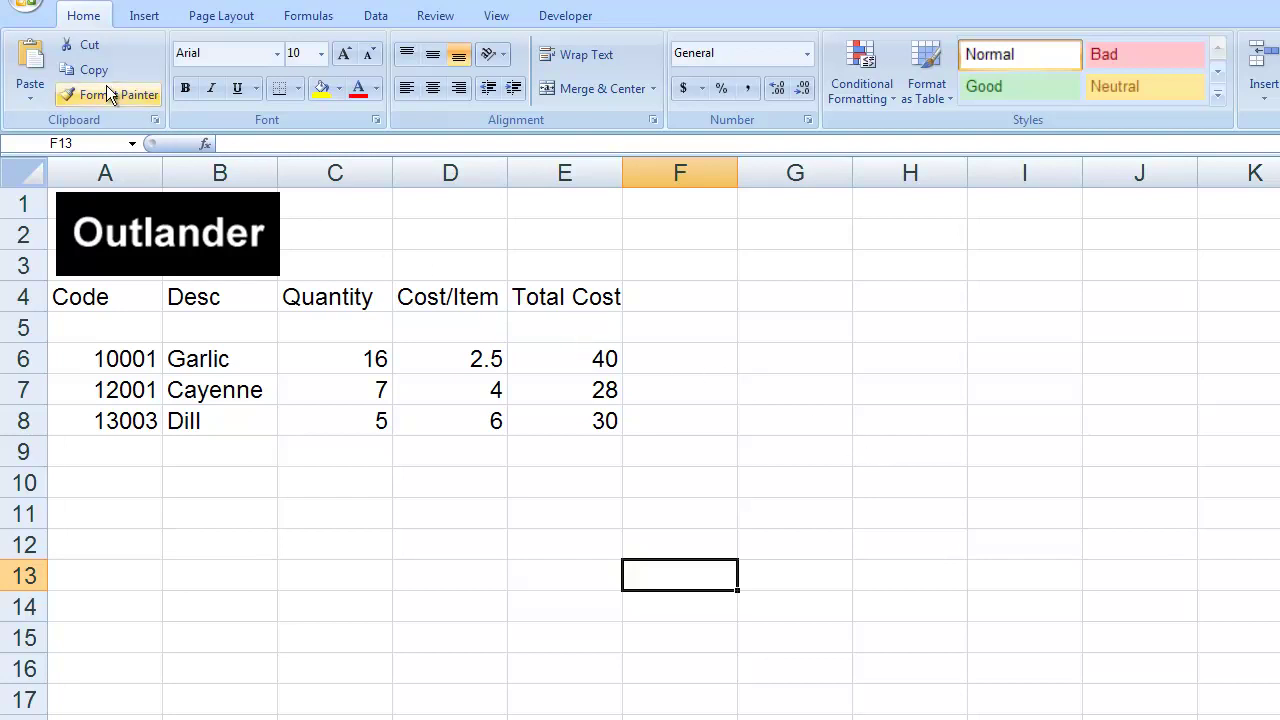
# Save an Excel 97-2003 Workbook copy named 'My total costs 97' in Unit_02
pyautogui.click(28, 4)
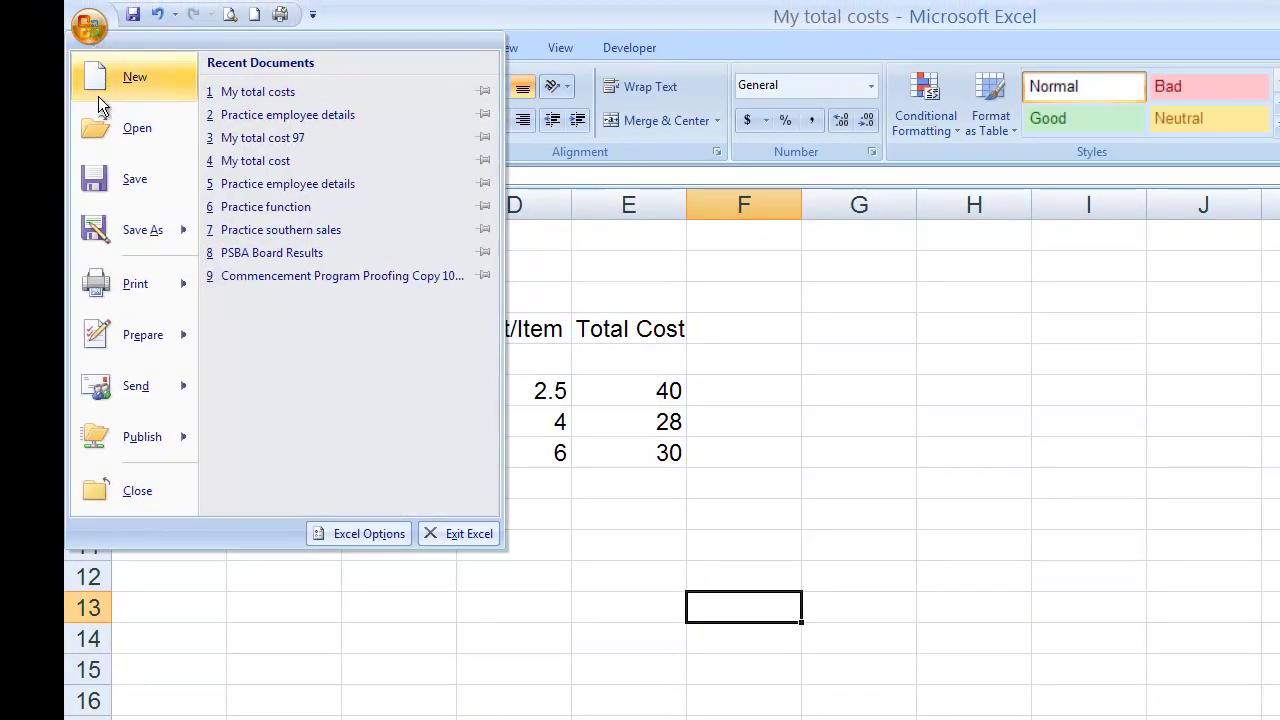
pyautogui.moveTo(89, 223)
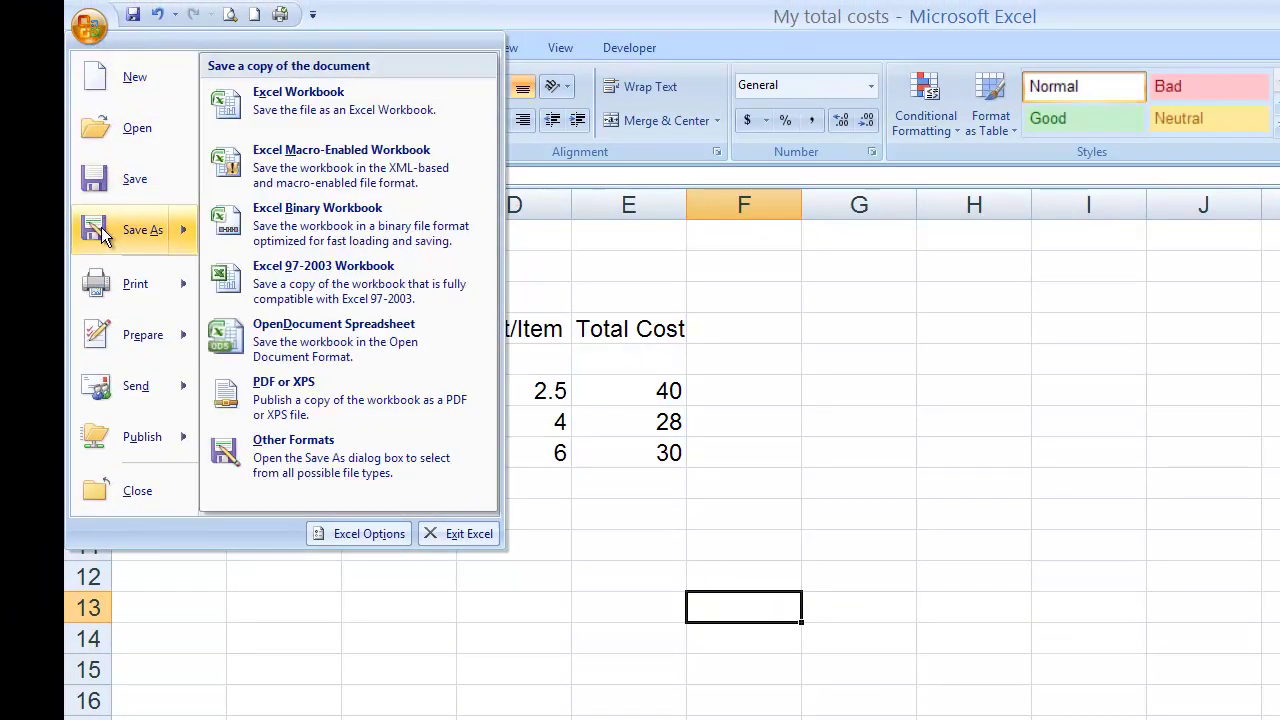
pyautogui.click(318, 287)
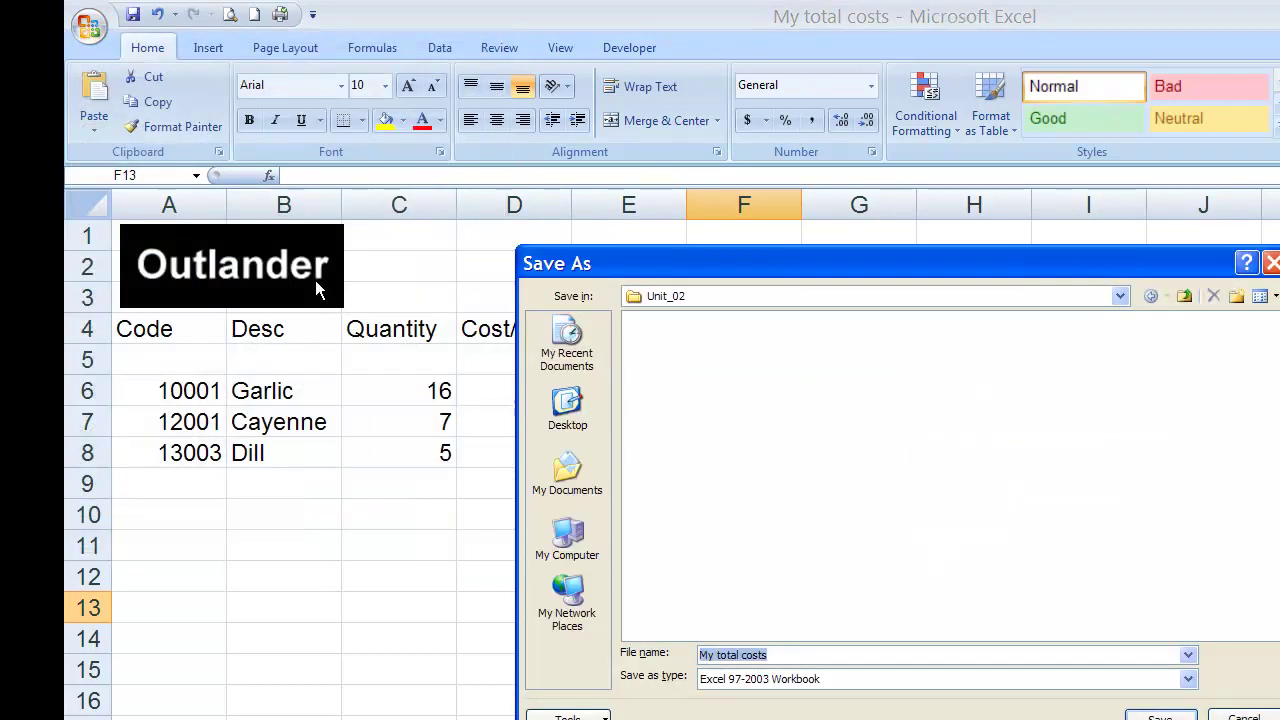
pyautogui.click(800, 654)
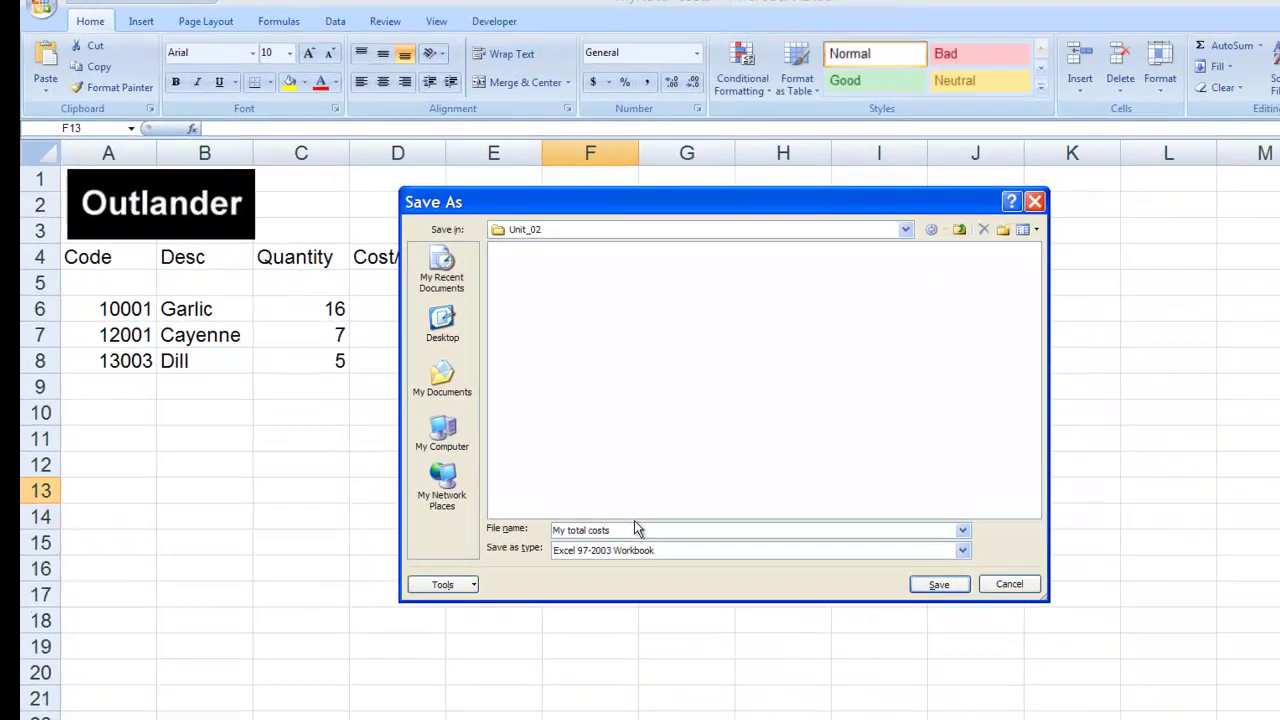
pyautogui.write('97')
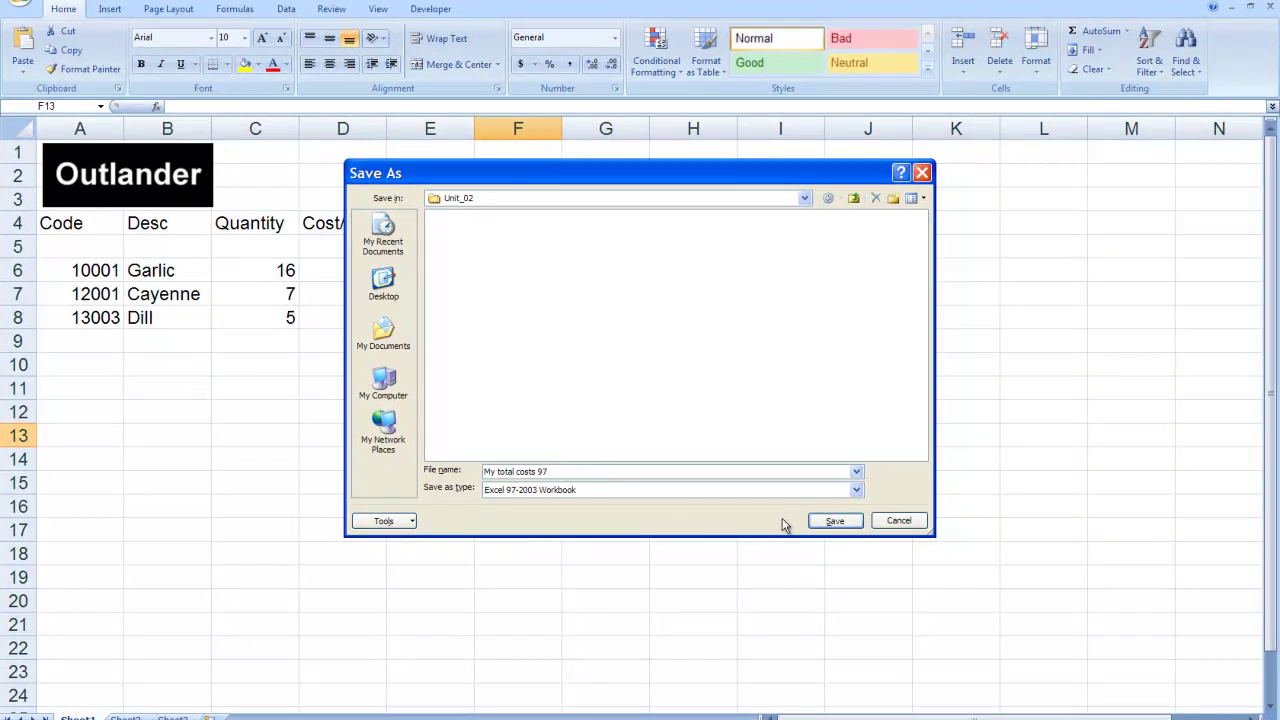
pyautogui.click(821, 524)
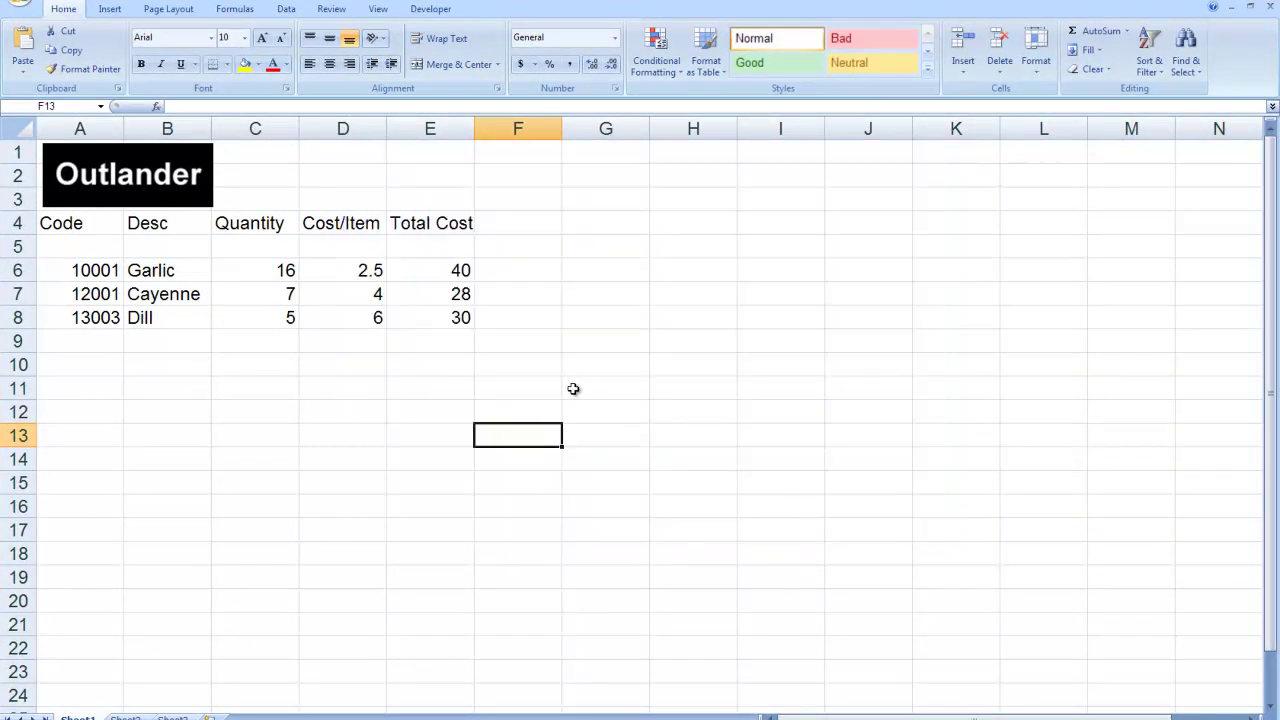